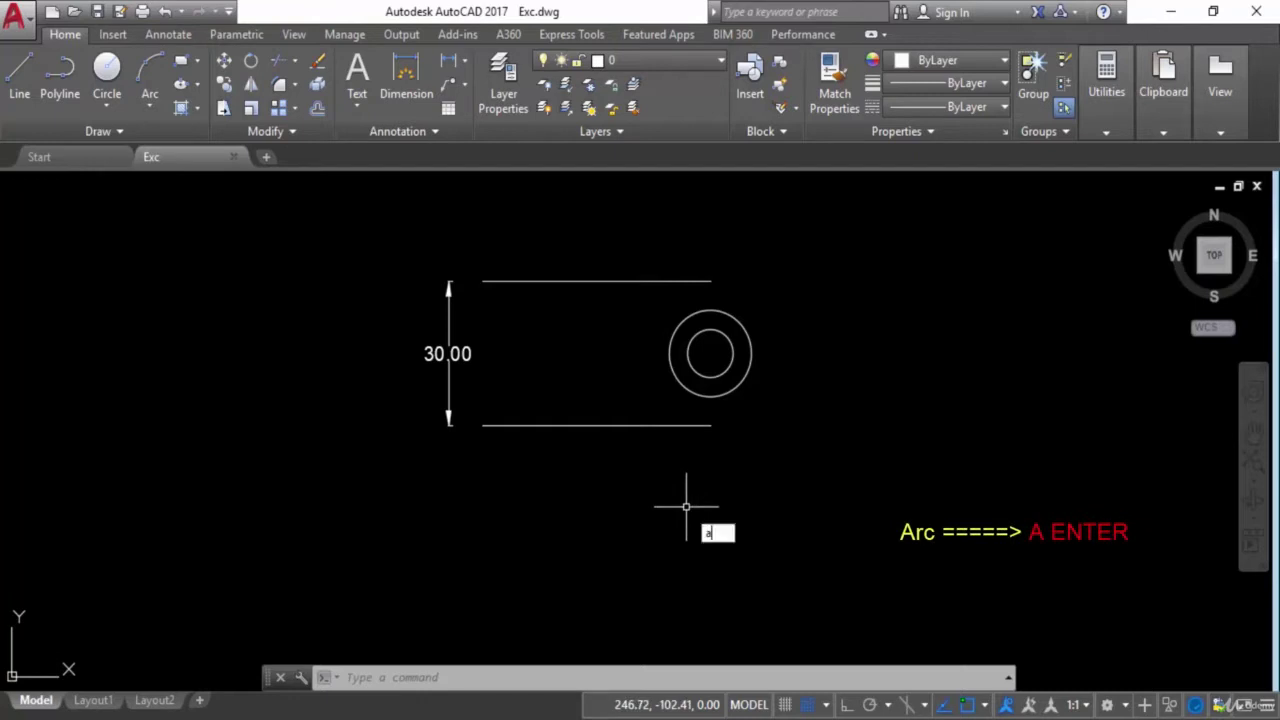
Start the Arc command with A, cancel it, and bring up the ribbon's arc methods.
{"action": "key", "text": "Return"}
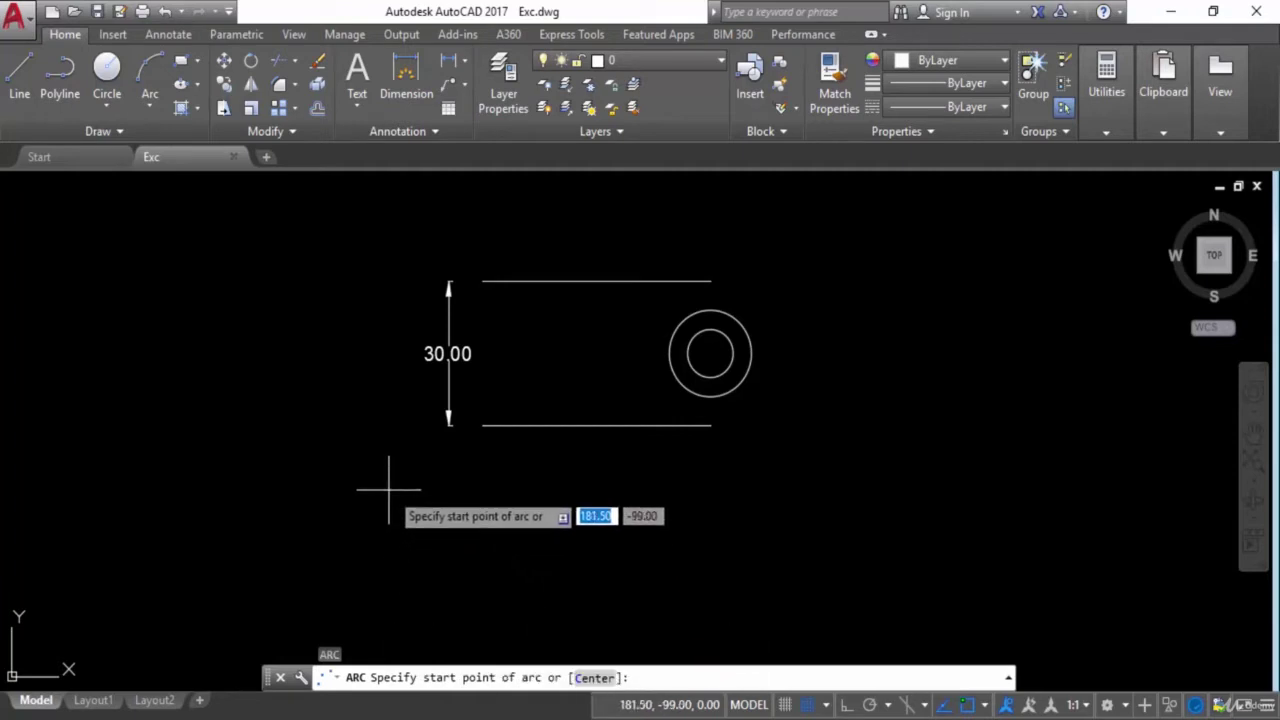
{"action": "key", "text": "Escape"}
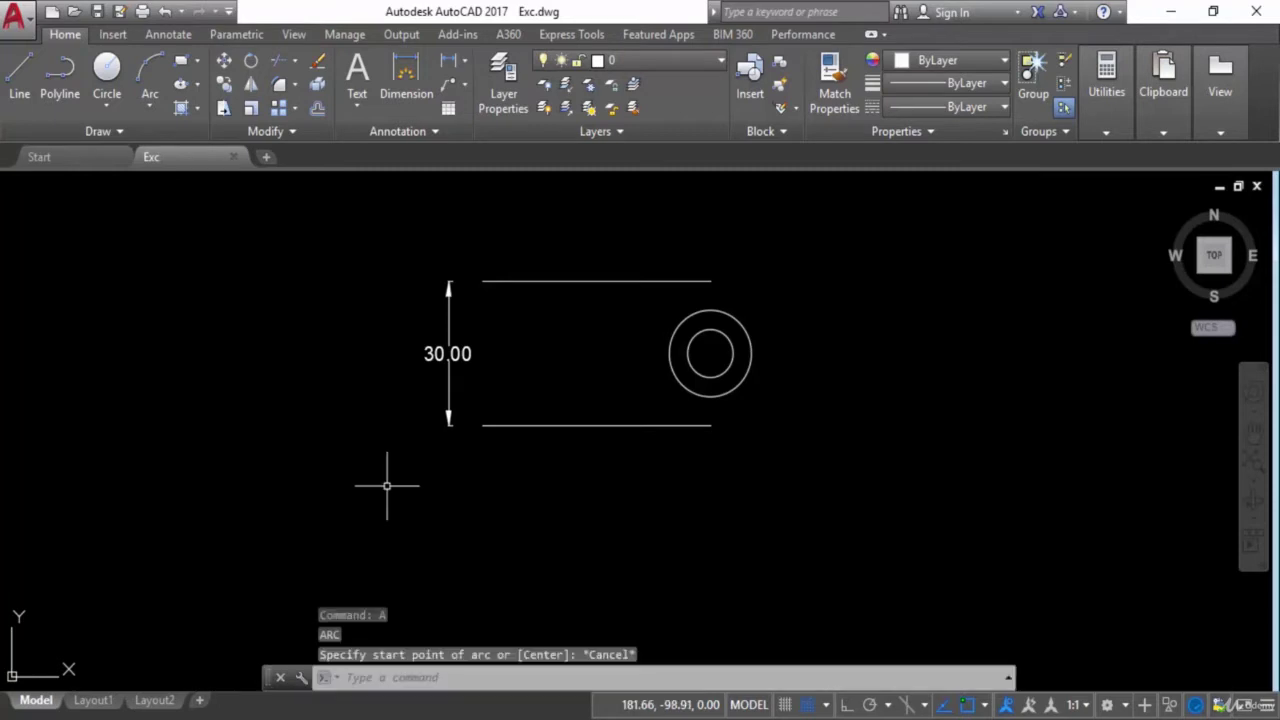
{"action": "left_click", "coordinate": [152, 116]}
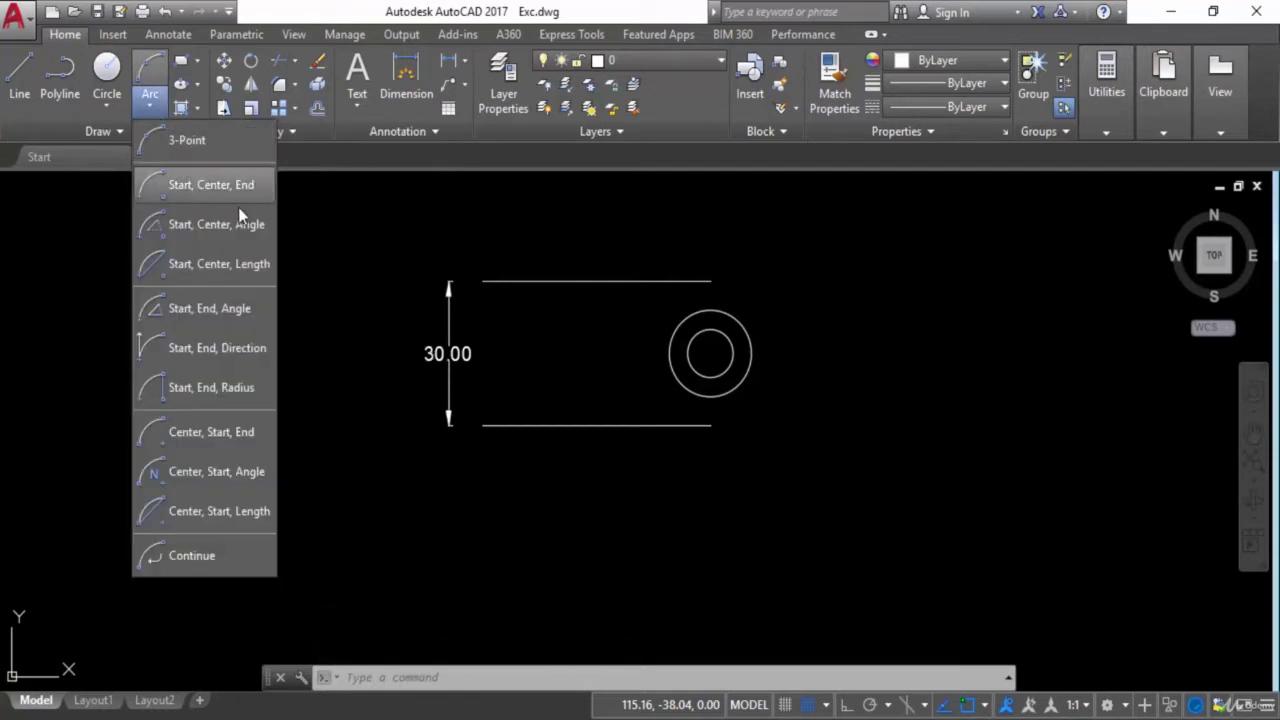
{"action": "left_click", "coordinate": [197, 150]}
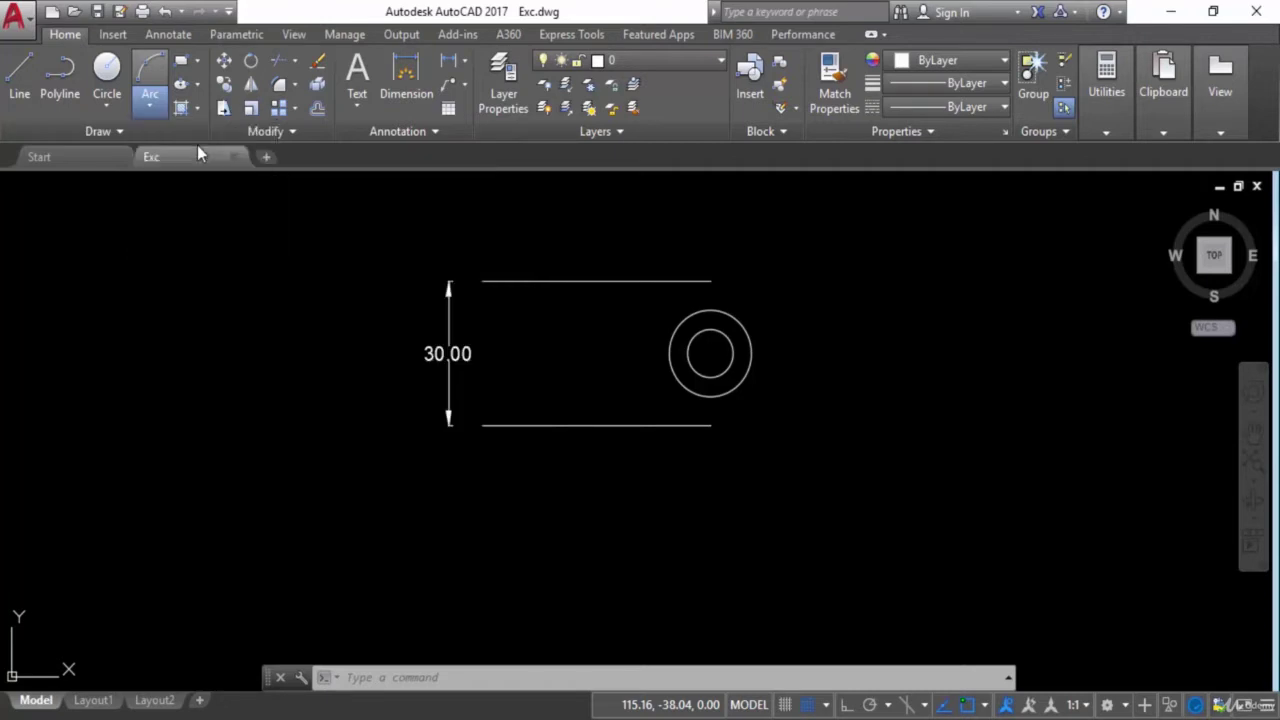
{"action": "middle_click_drag", "start_coordinate": [514, 463], "coordinate": [447, 460]}
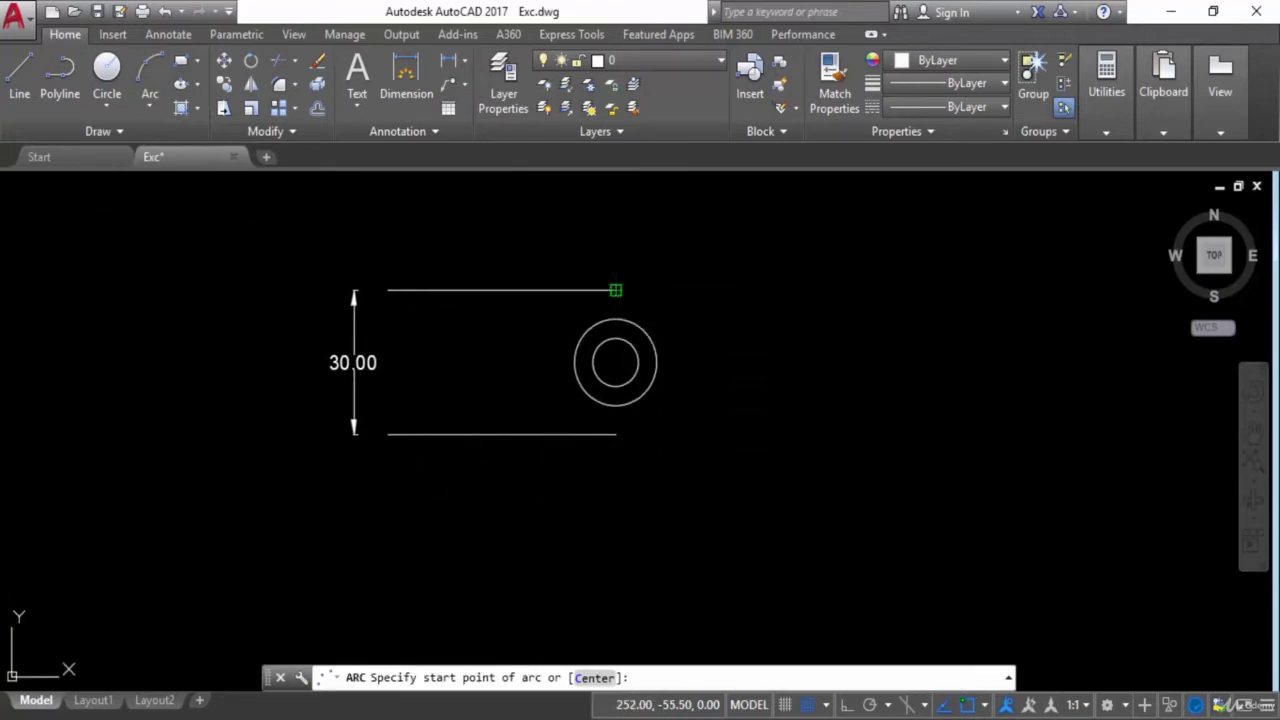
{"action": "left_click", "coordinate": [615, 289]}
{"action": "left_click", "coordinate": [682, 410]}
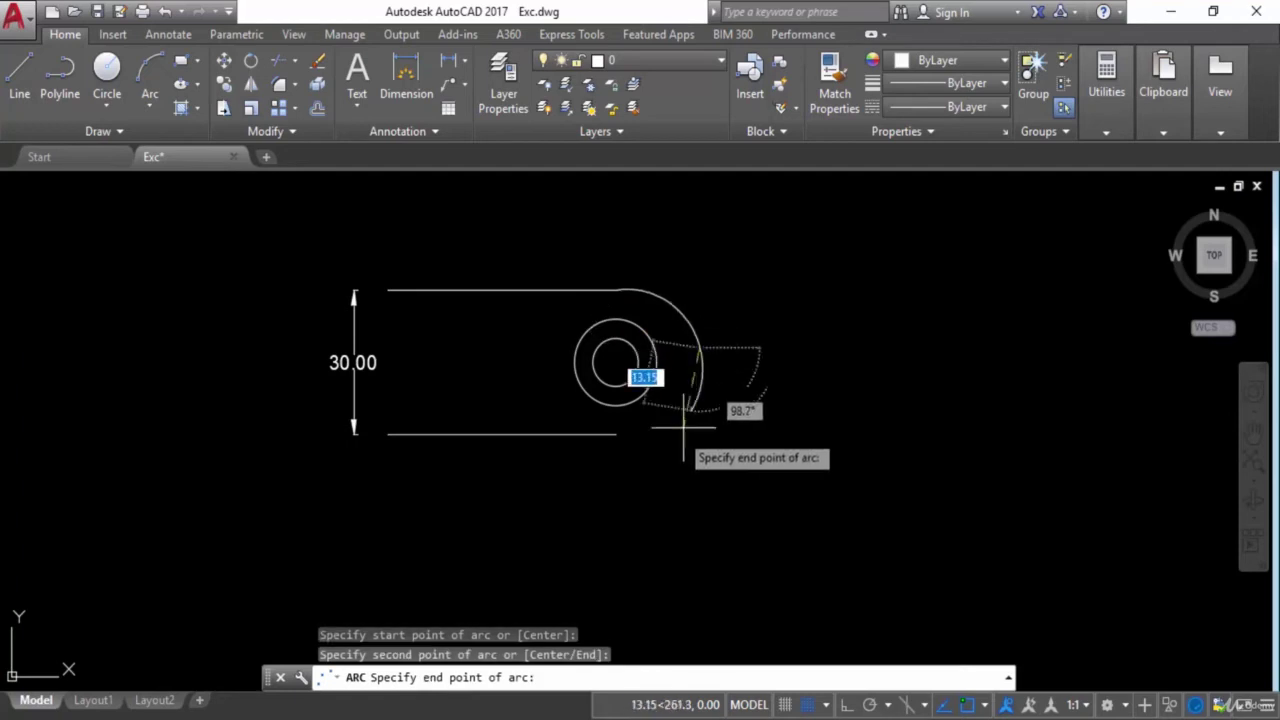
{"action": "left_click", "coordinate": [615, 433]}
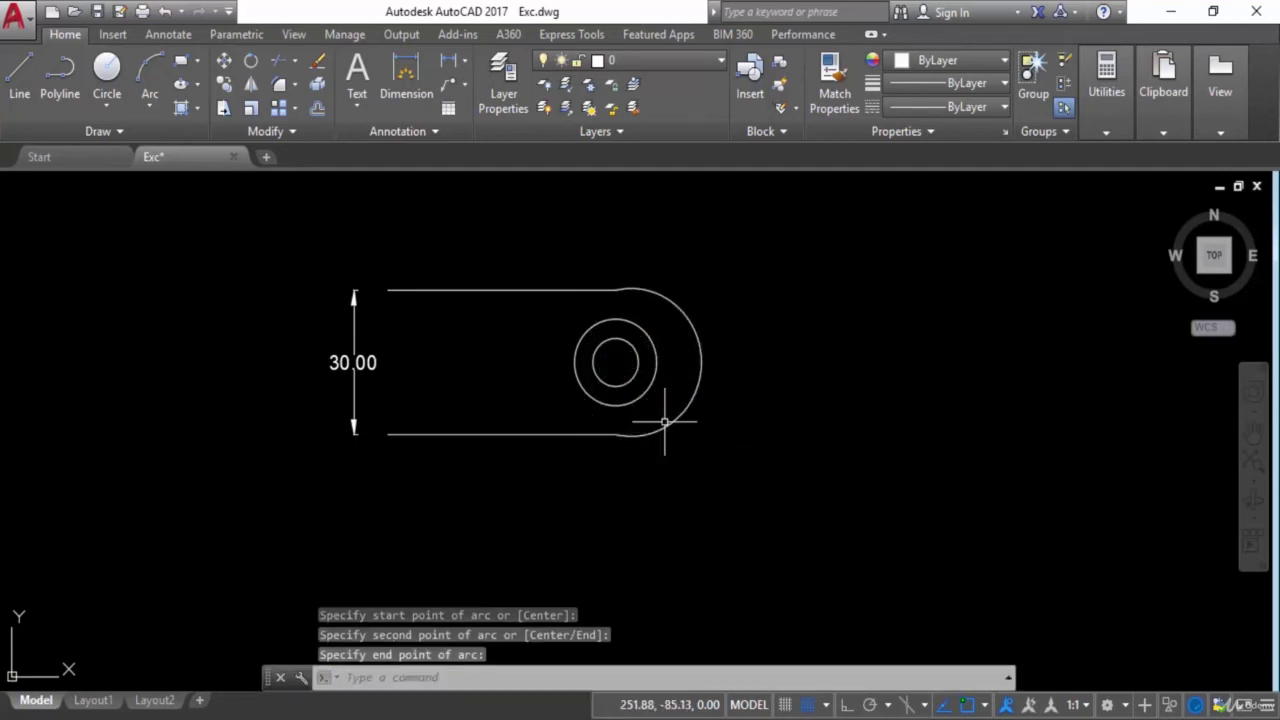
{"action": "left_click", "coordinate": [701, 367]}
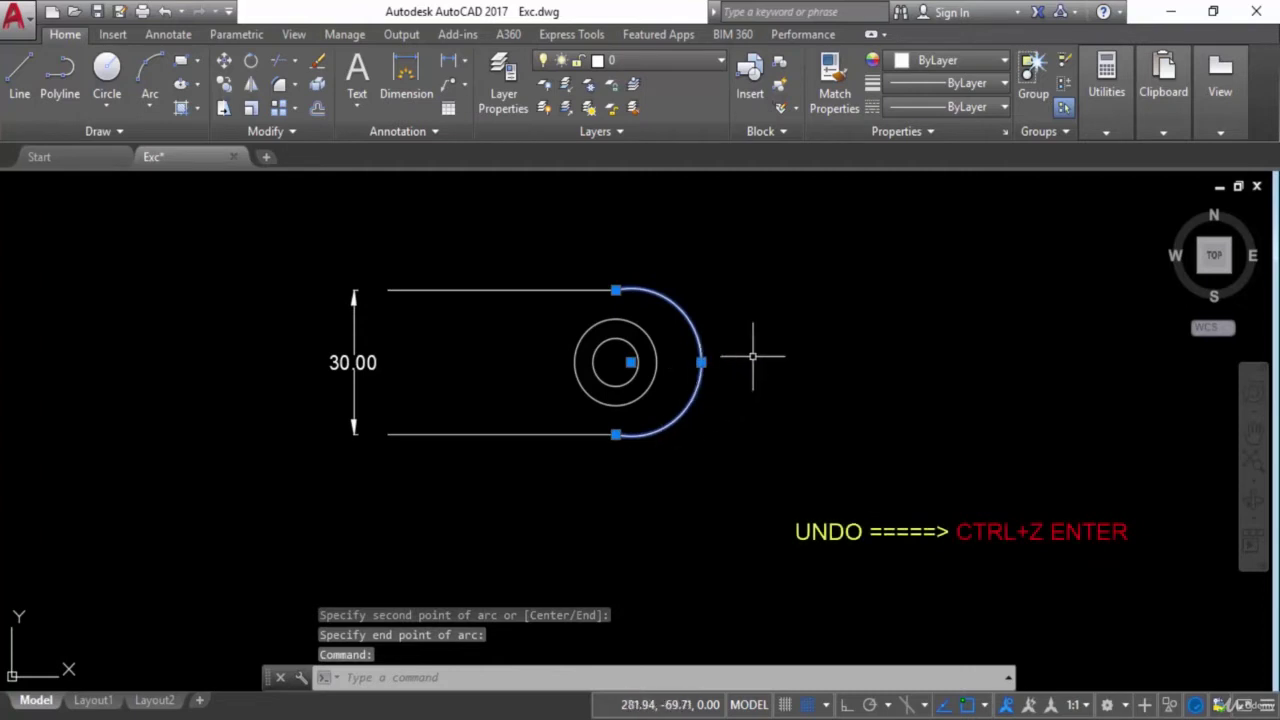
{"action": "key", "text": "Escape"}
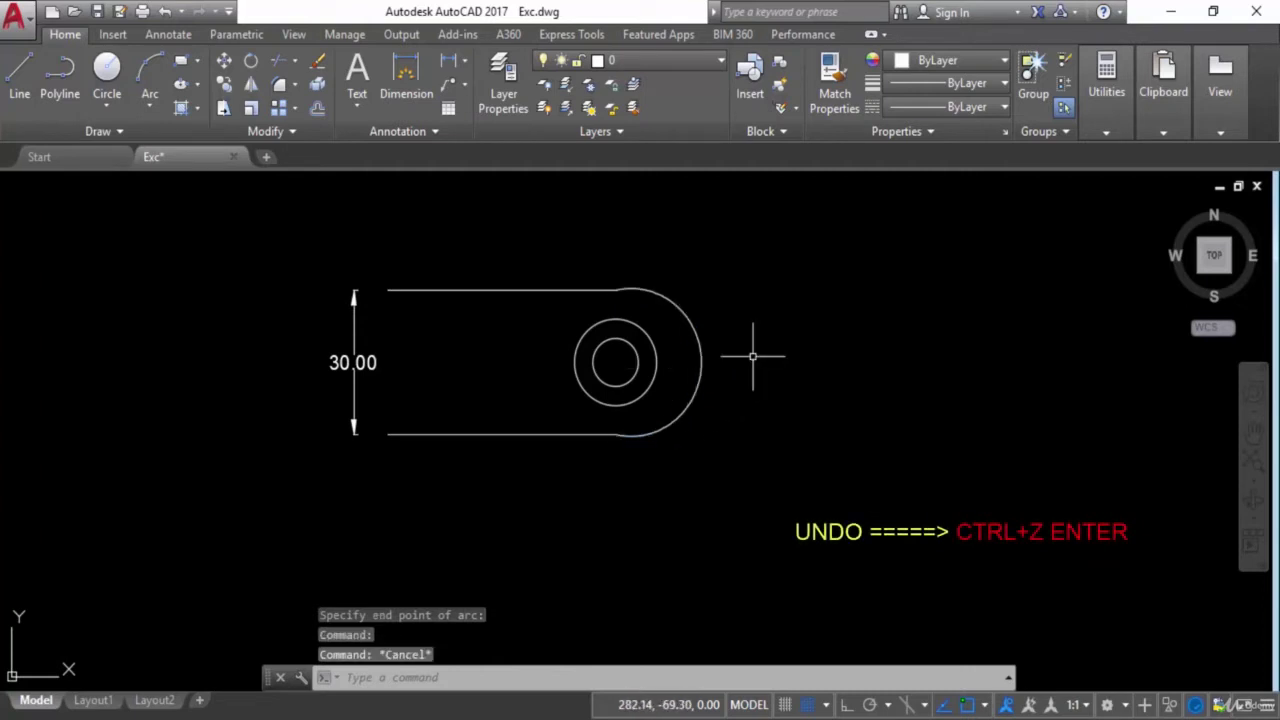
{"action": "key", "text": "ctrl+z"}
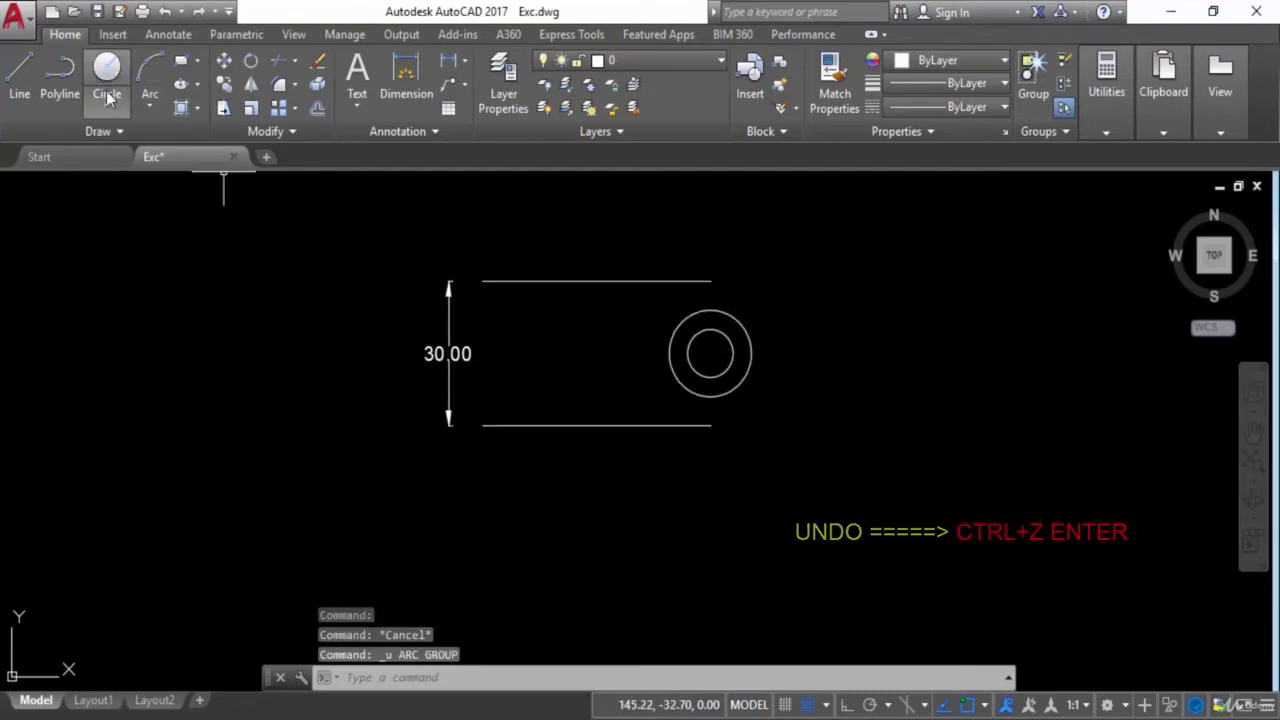
Draw a start-center-end arc between the line ends around the circles' center, then undo it.
{"action": "left_click", "coordinate": [150, 100]}
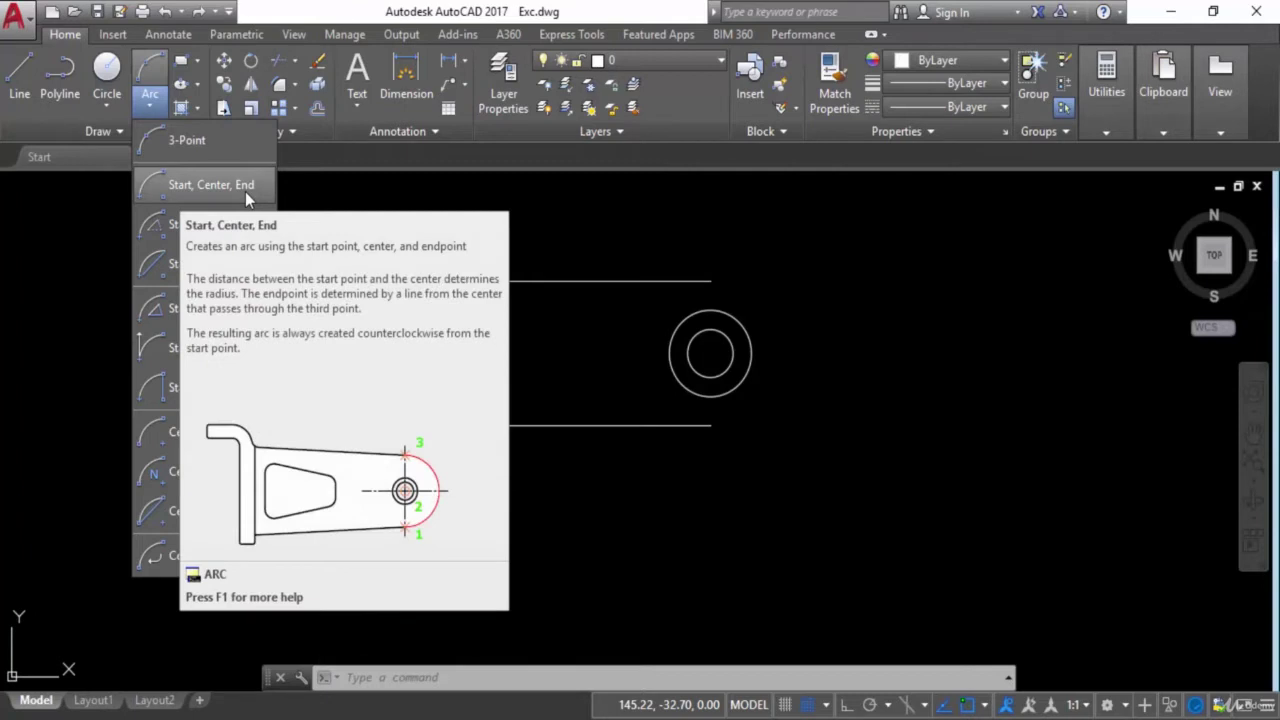
{"action": "left_click", "coordinate": [245, 191]}
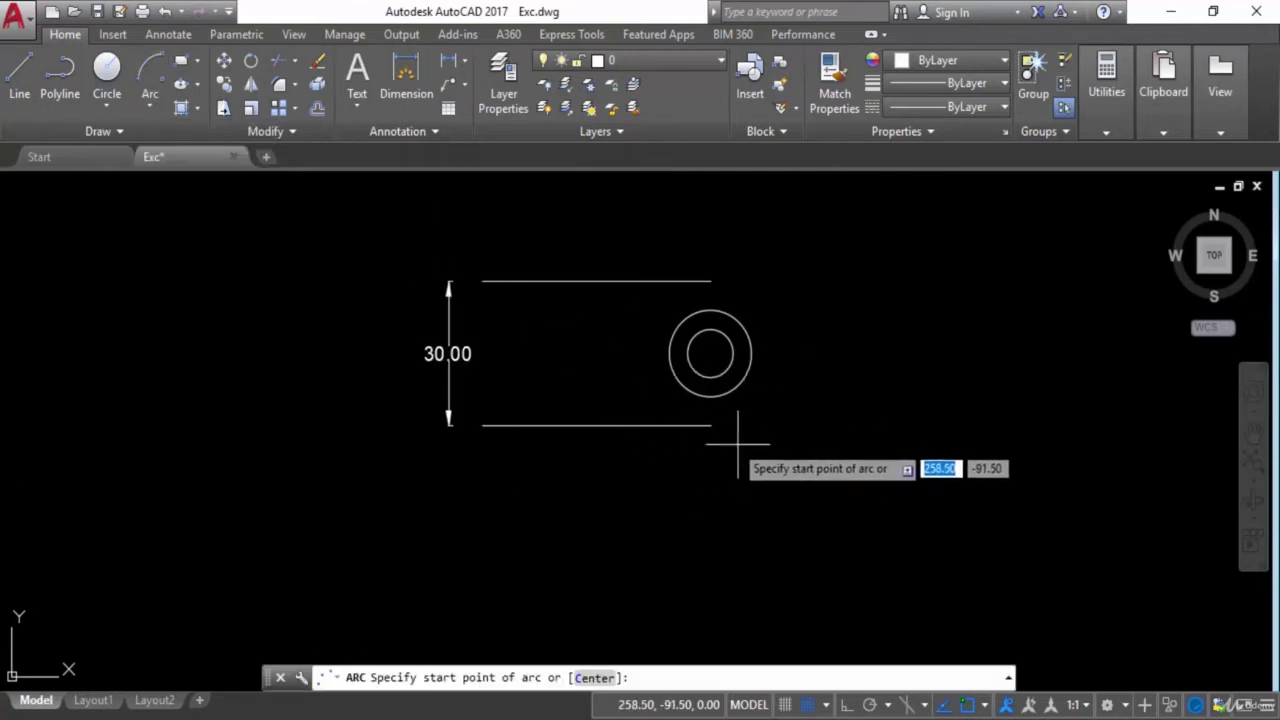
{"action": "left_click", "coordinate": [710, 426]}
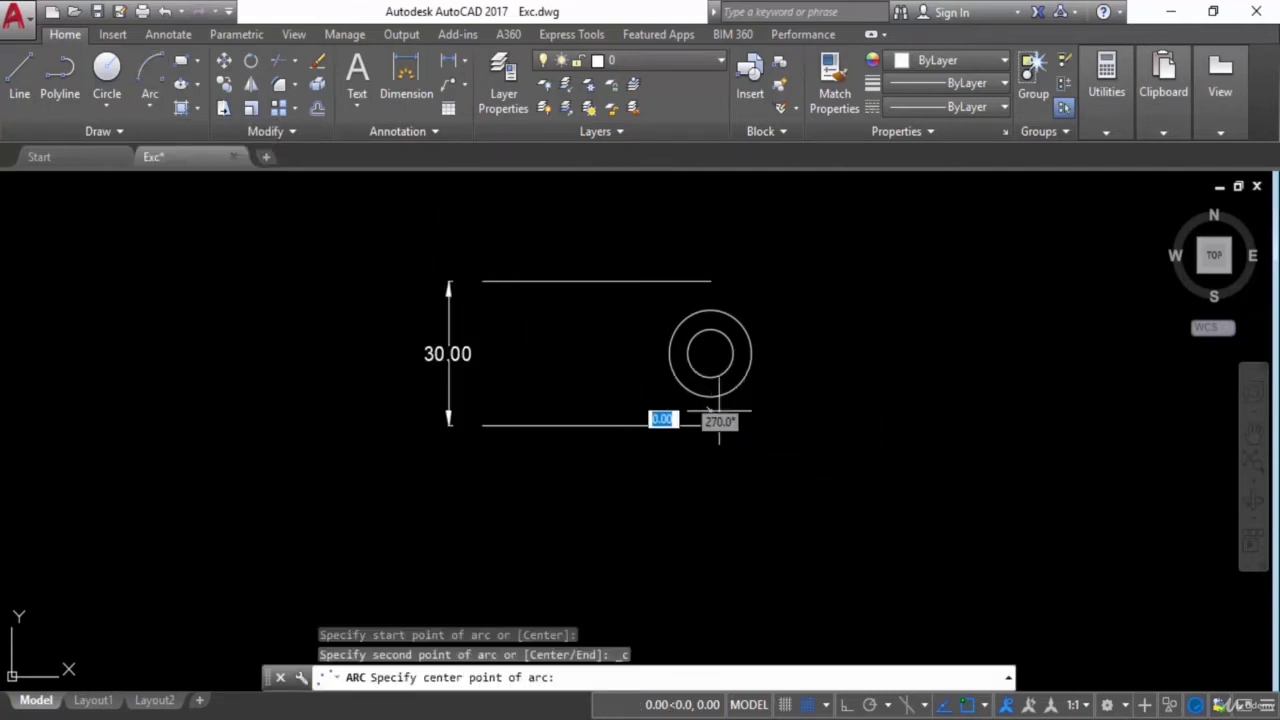
{"action": "left_click", "coordinate": [710, 353]}
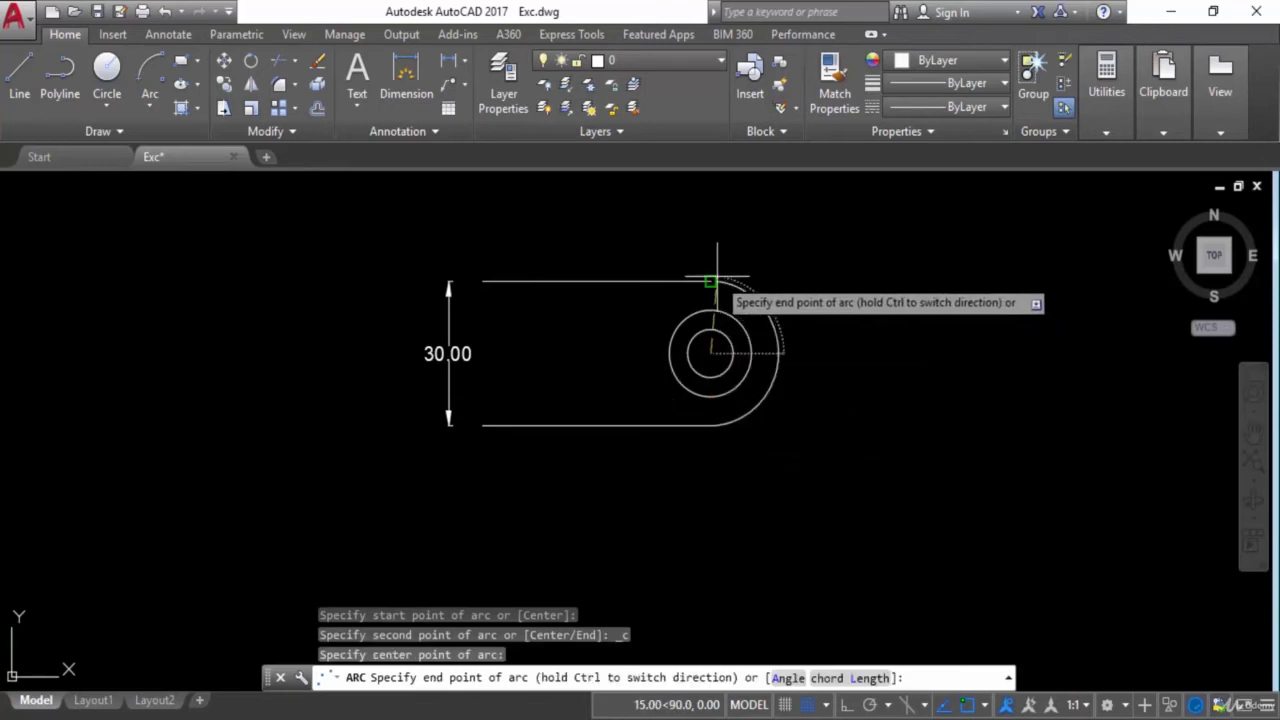
{"action": "left_click", "coordinate": [710, 281]}
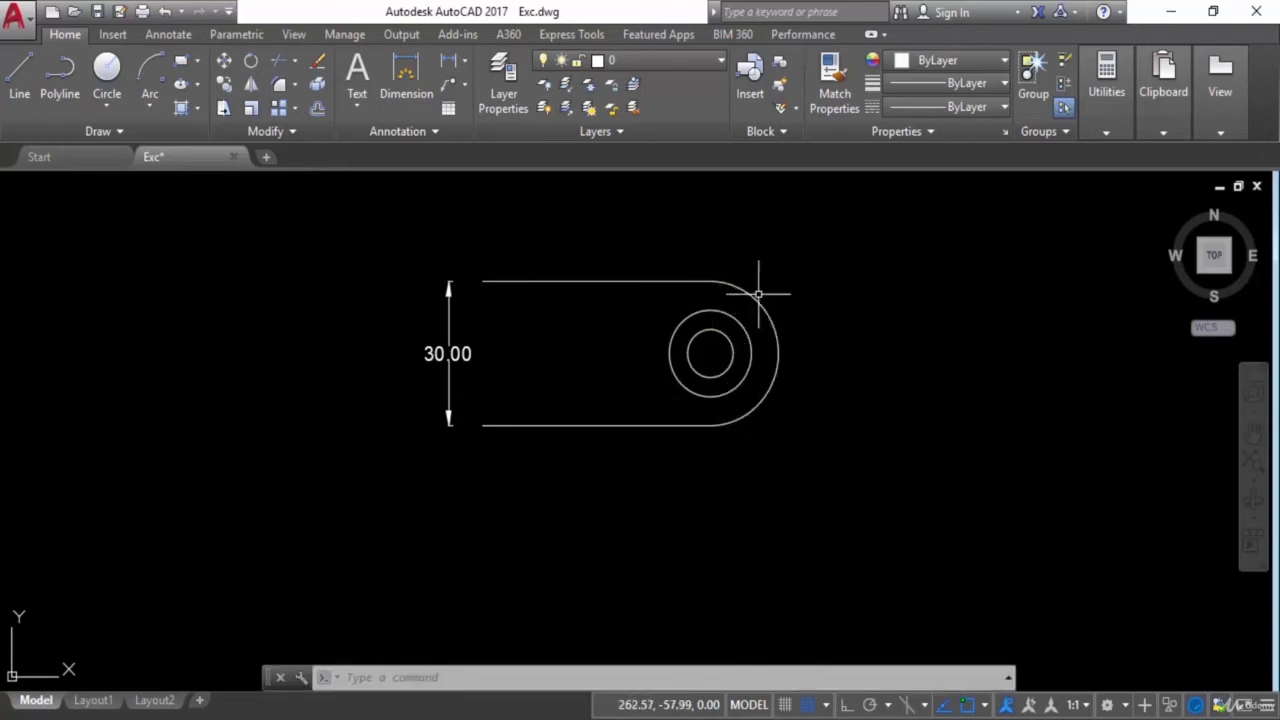
{"action": "key", "text": "ctrl+z"}
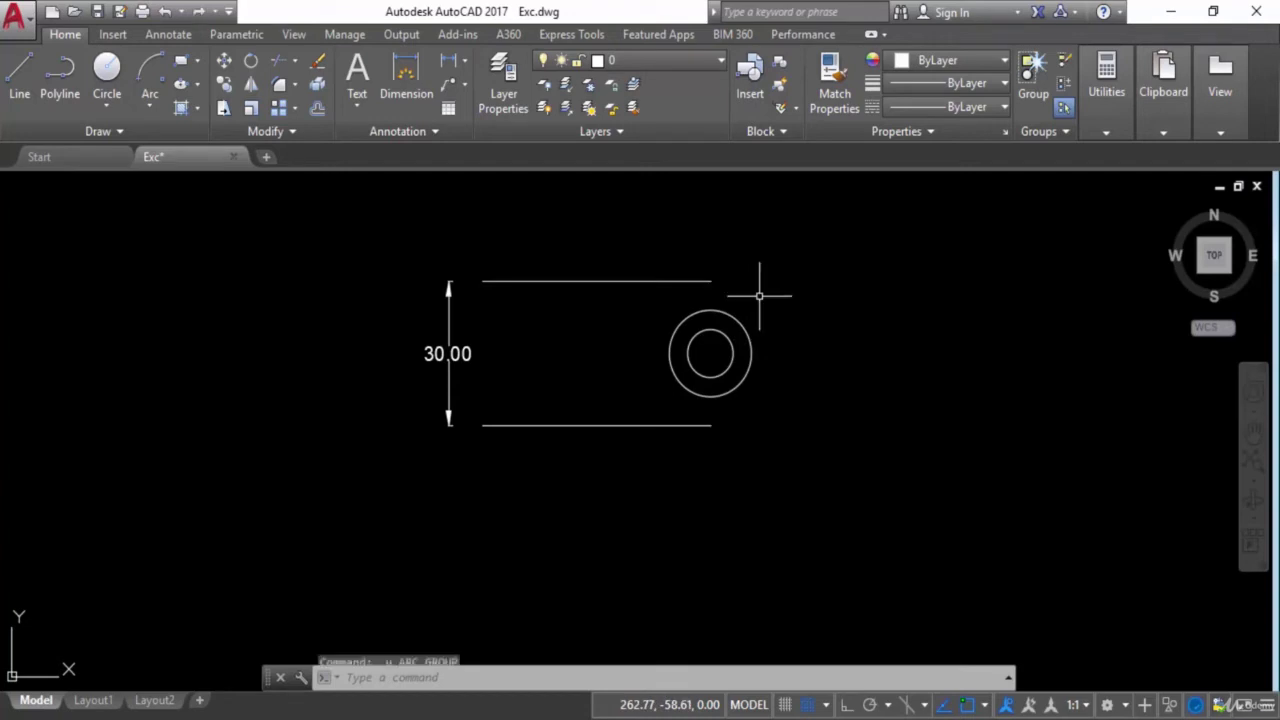
{"action": "left_click", "coordinate": [151, 106]}
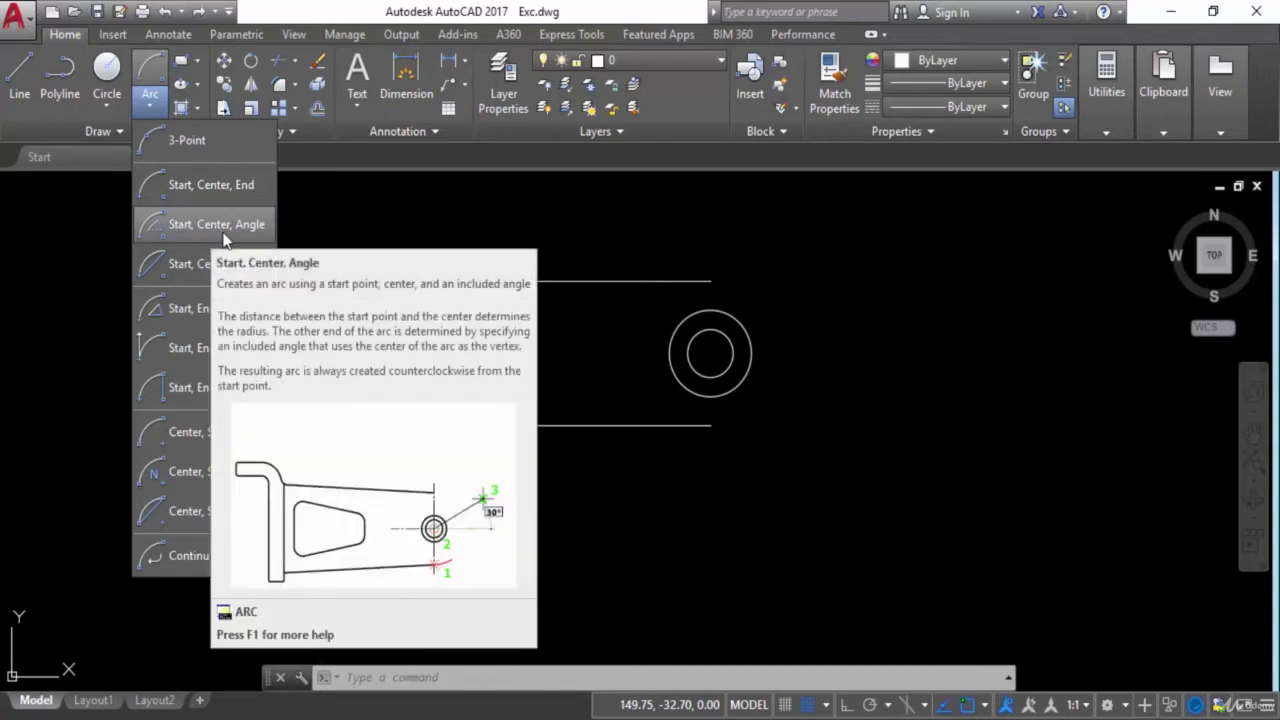
Close the slot's right end with a 180° start-center-angle arc centred on the circles.
{"action": "left_click", "coordinate": [224, 236]}
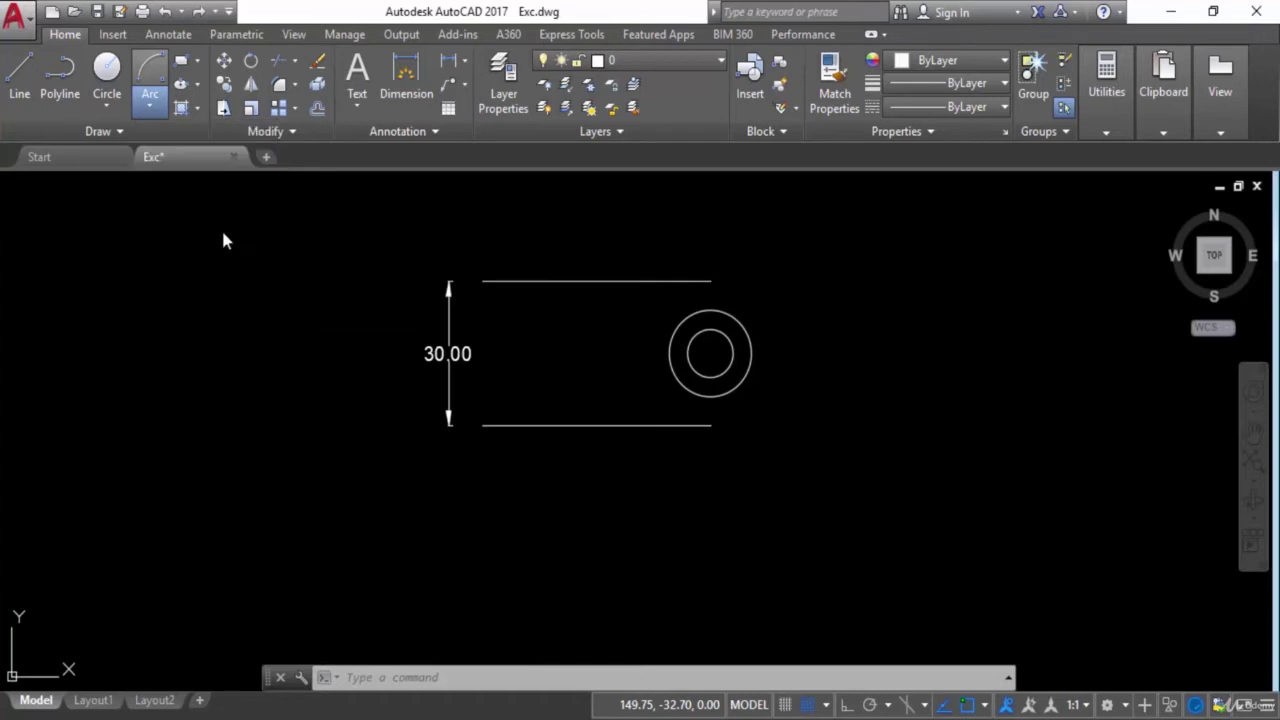
{"action": "left_click", "coordinate": [703, 424]}
{"action": "left_click", "coordinate": [710, 353]}
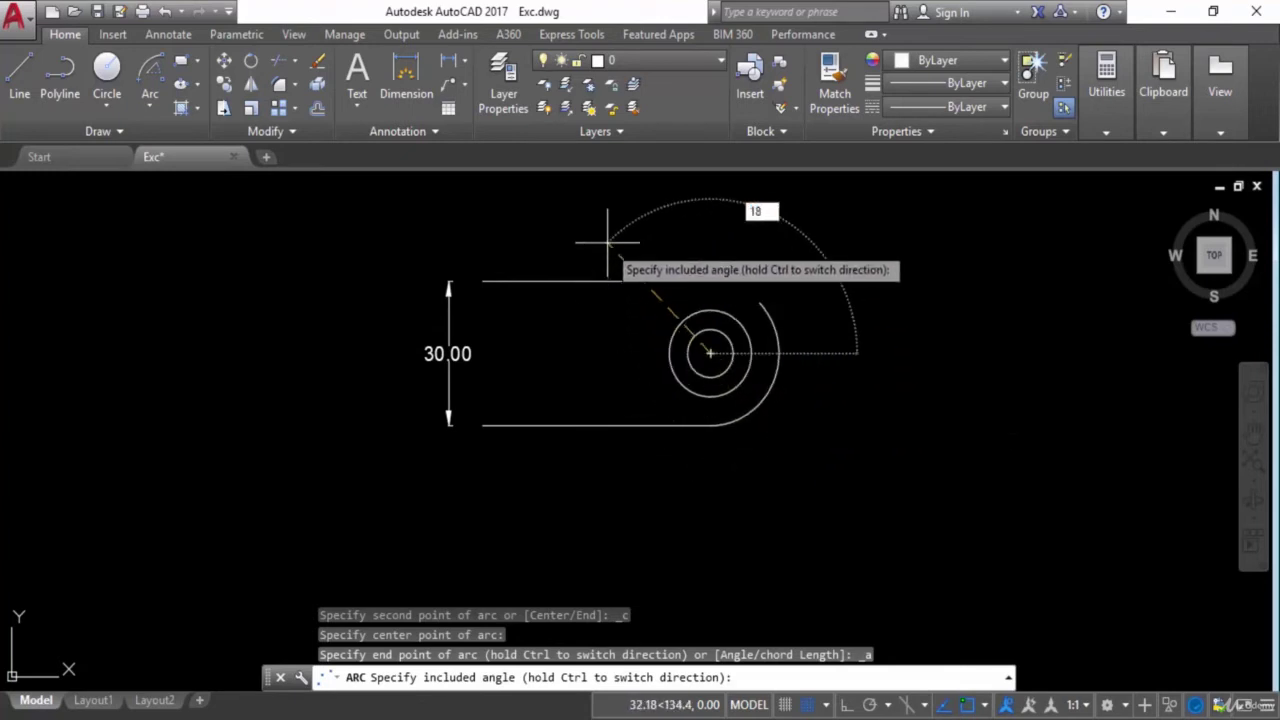
{"action": "key", "text": "Return"}
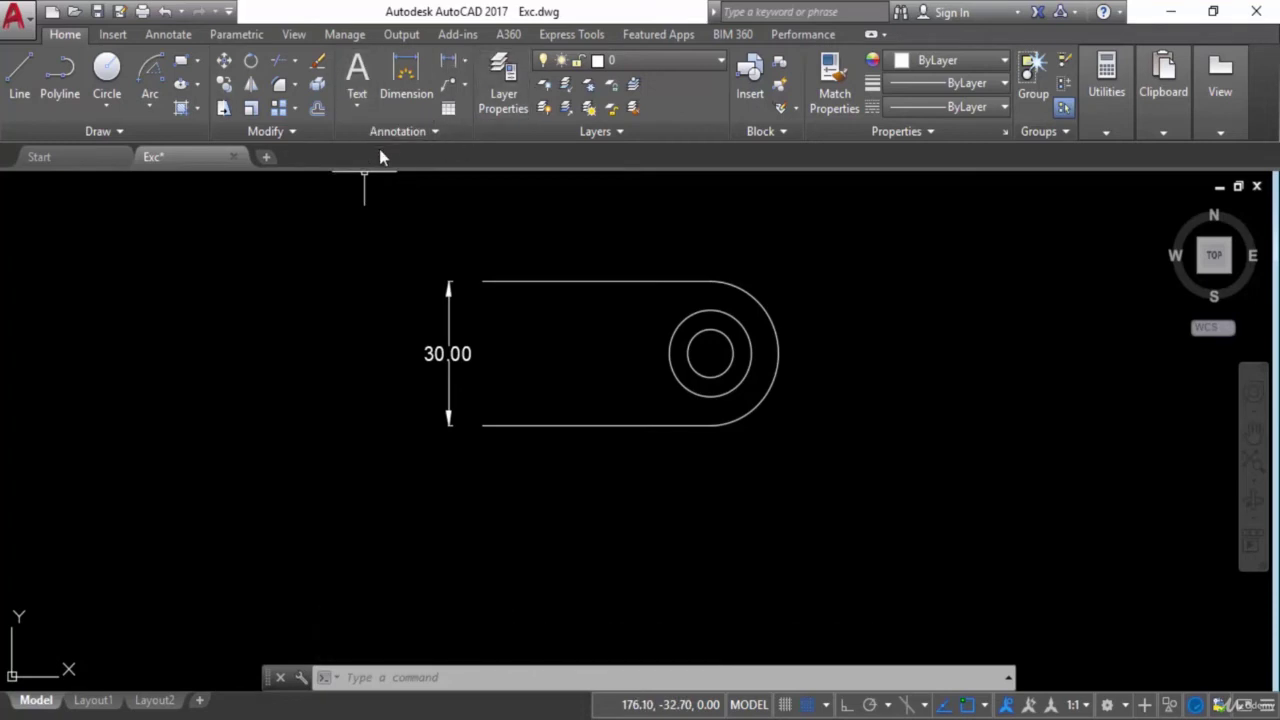
Begin an angular dimension on the closing arc, then cancel it.
{"action": "left_click", "coordinate": [465, 66]}
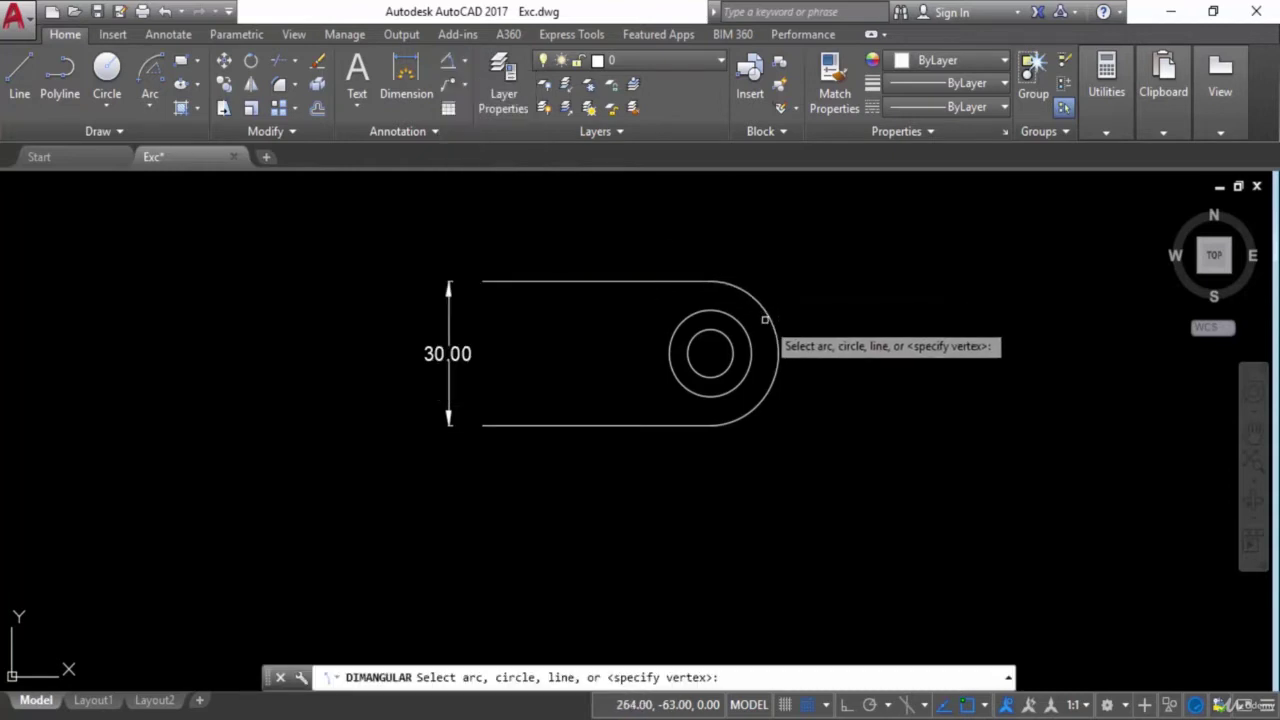
{"action": "left_click", "coordinate": [779, 352]}
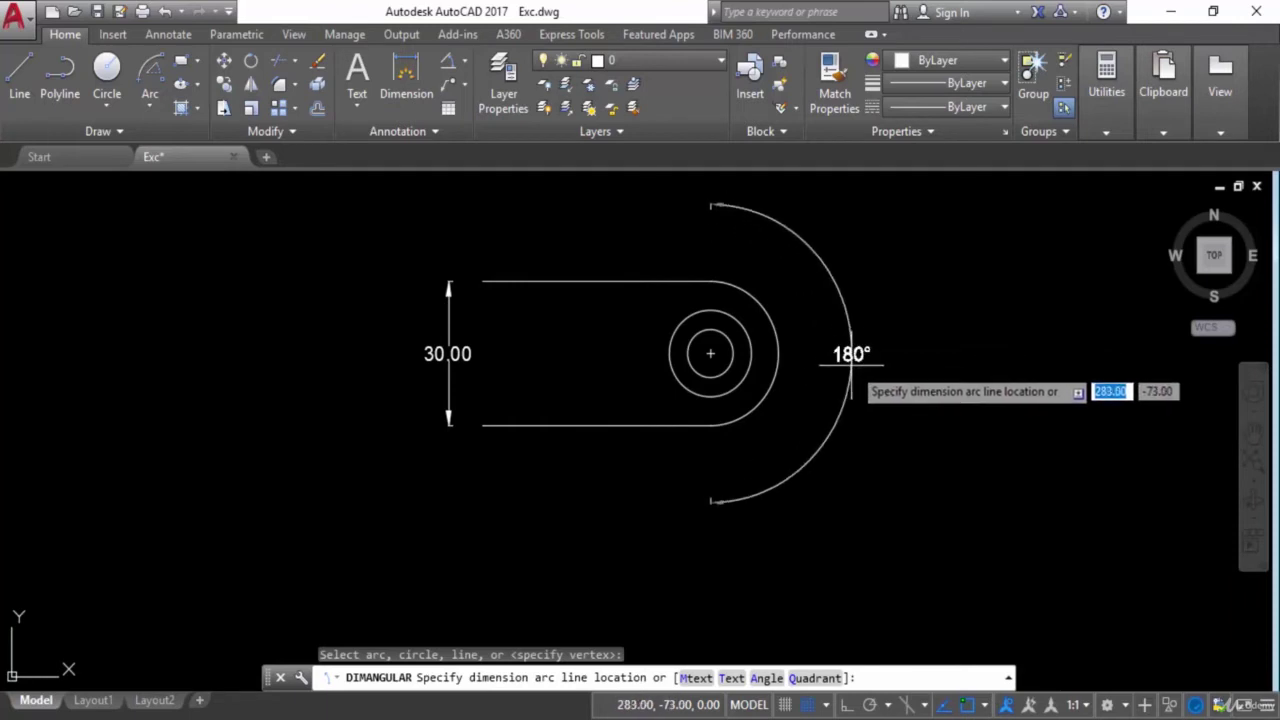
{"action": "key", "text": "Escape"}
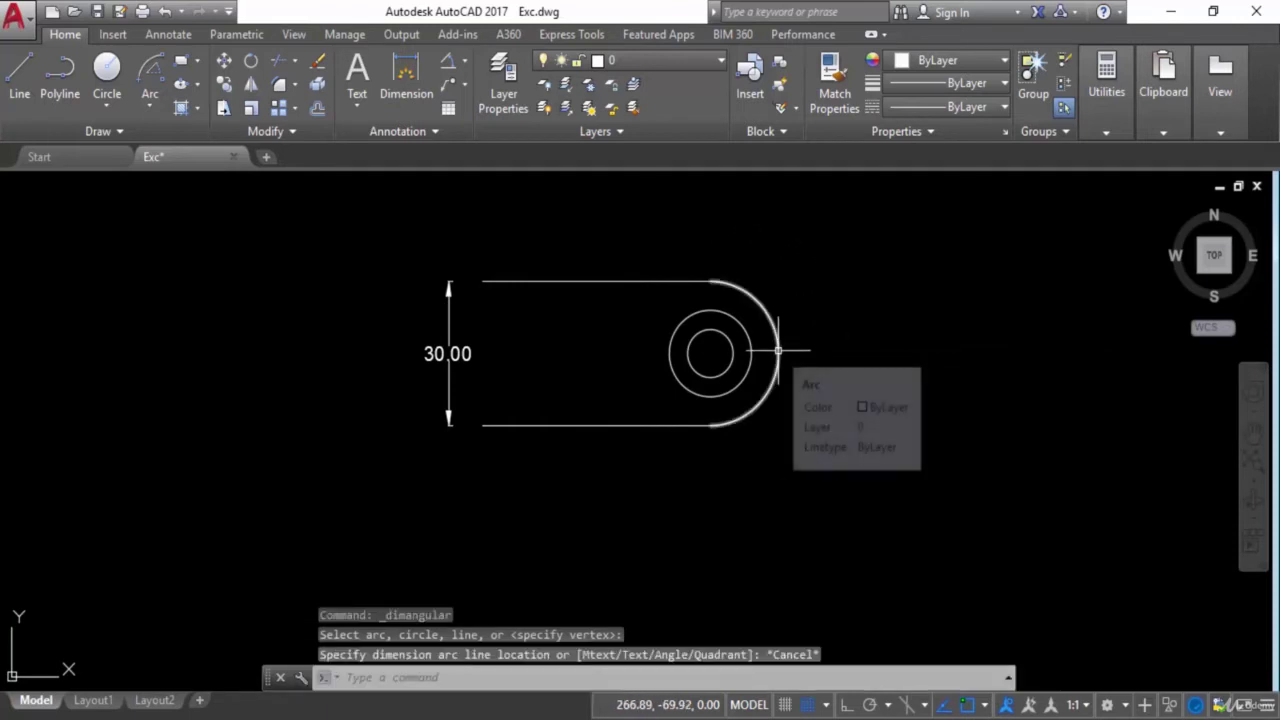
Erase the closing arc with the E command.
{"action": "left_click", "coordinate": [779, 353]}
{"action": "mouse_move", "coordinate": [779, 353]}
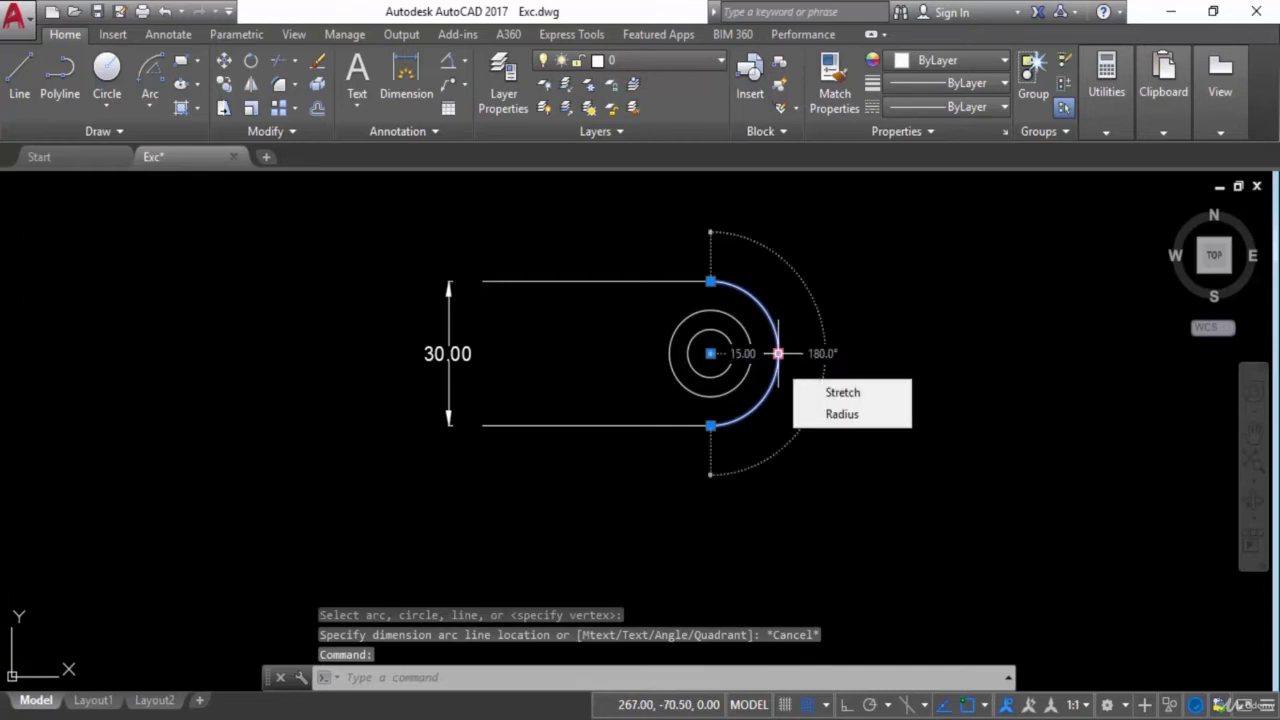
{"action": "type", "text": "e"}
{"action": "key", "text": "Return"}
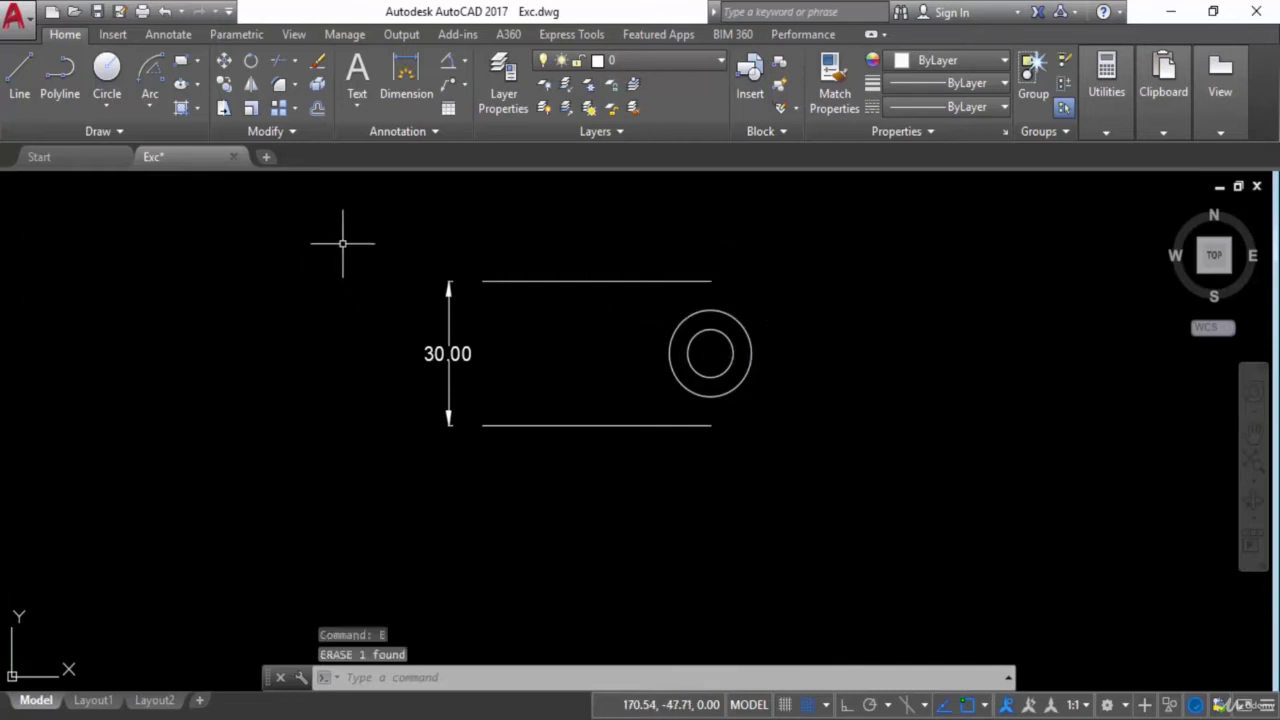
{"action": "left_click", "coordinate": [150, 108]}
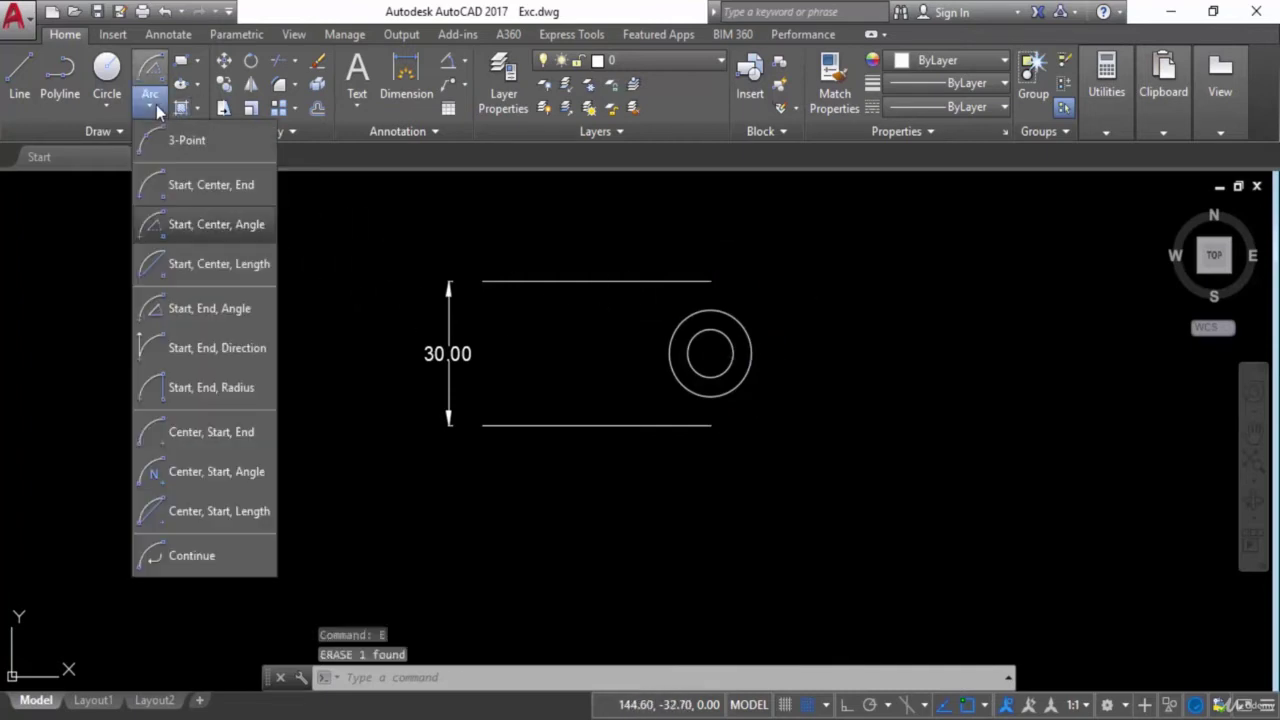
{"action": "left_click", "coordinate": [219, 264]}
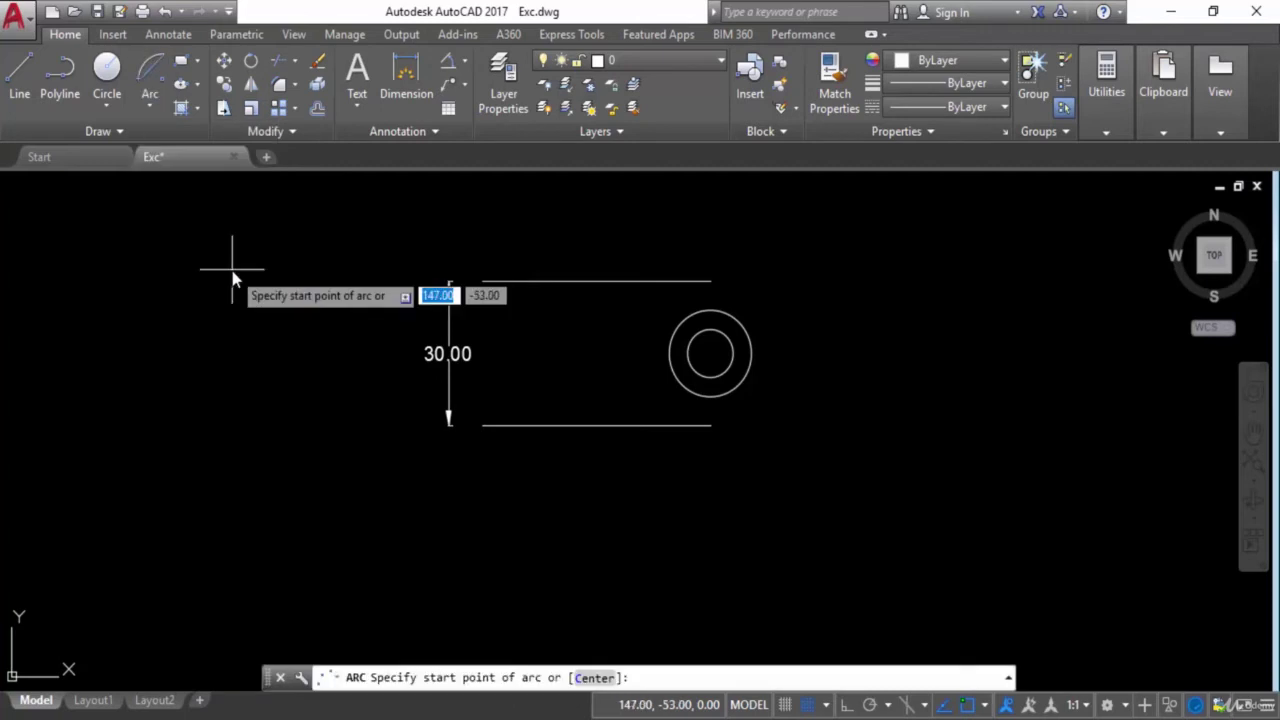
{"action": "left_click", "coordinate": [710, 424]}
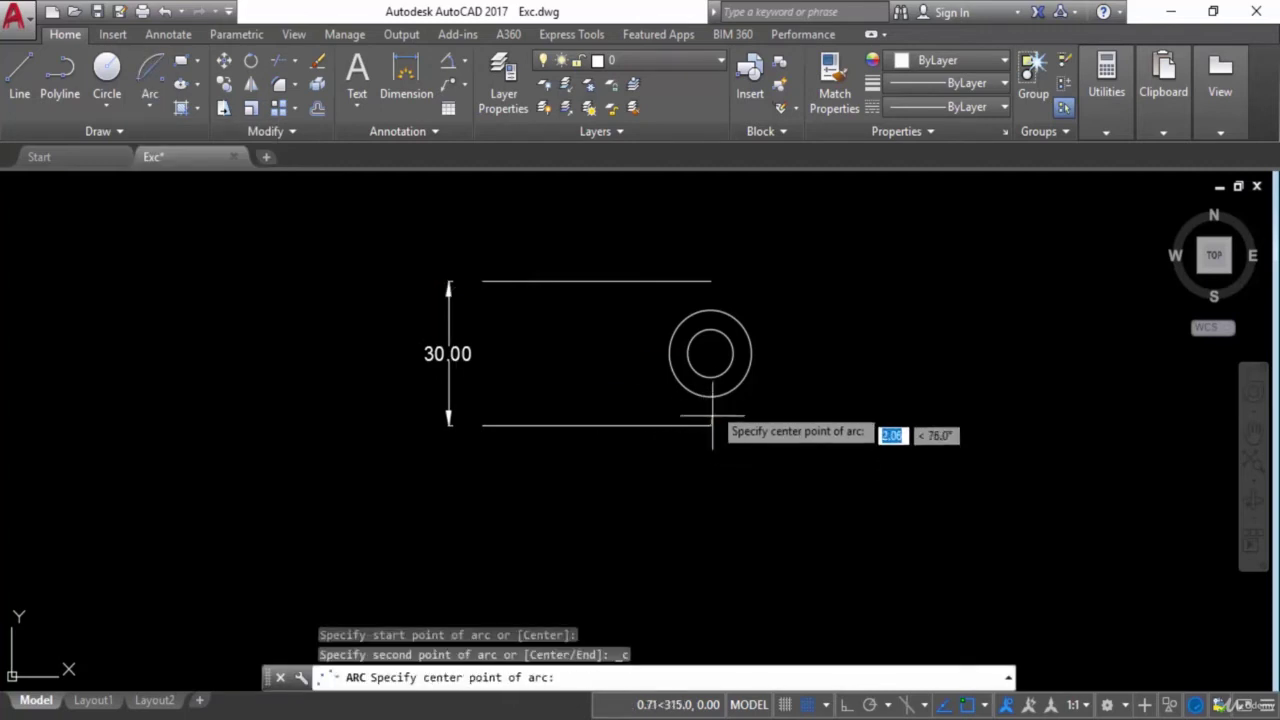
{"action": "left_click", "coordinate": [710, 353]}
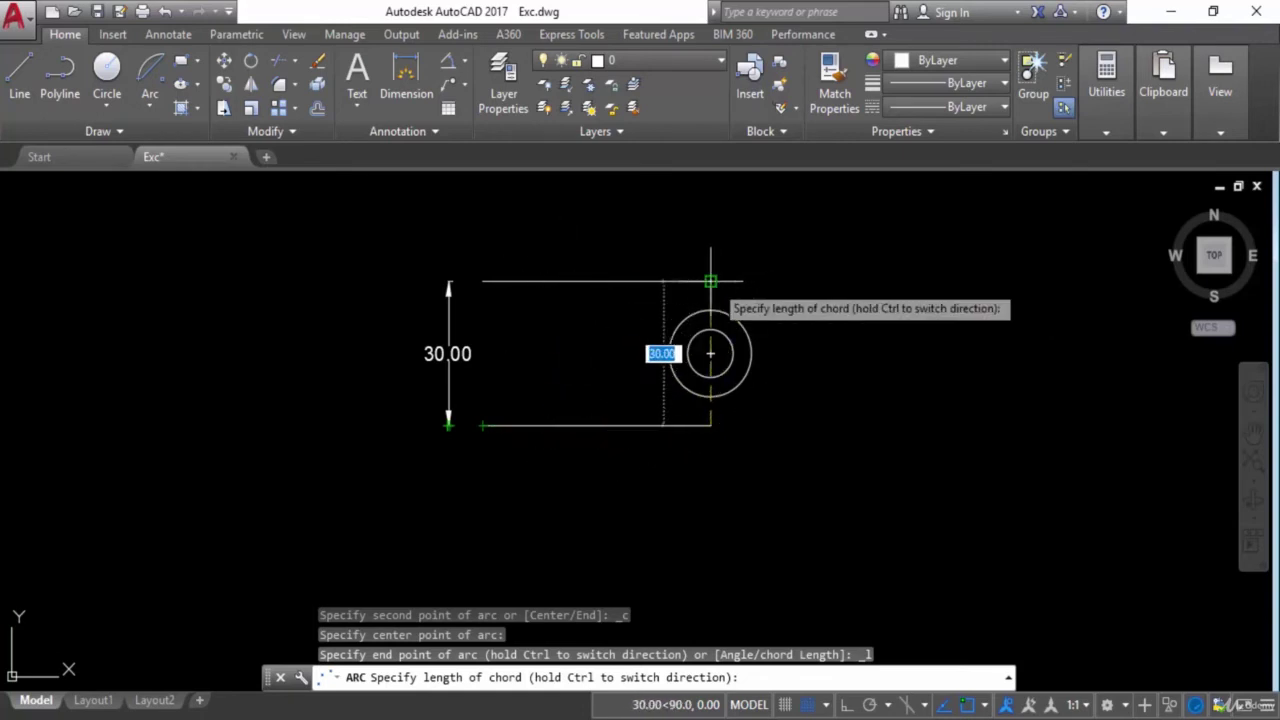
{"action": "type", "text": "30"}
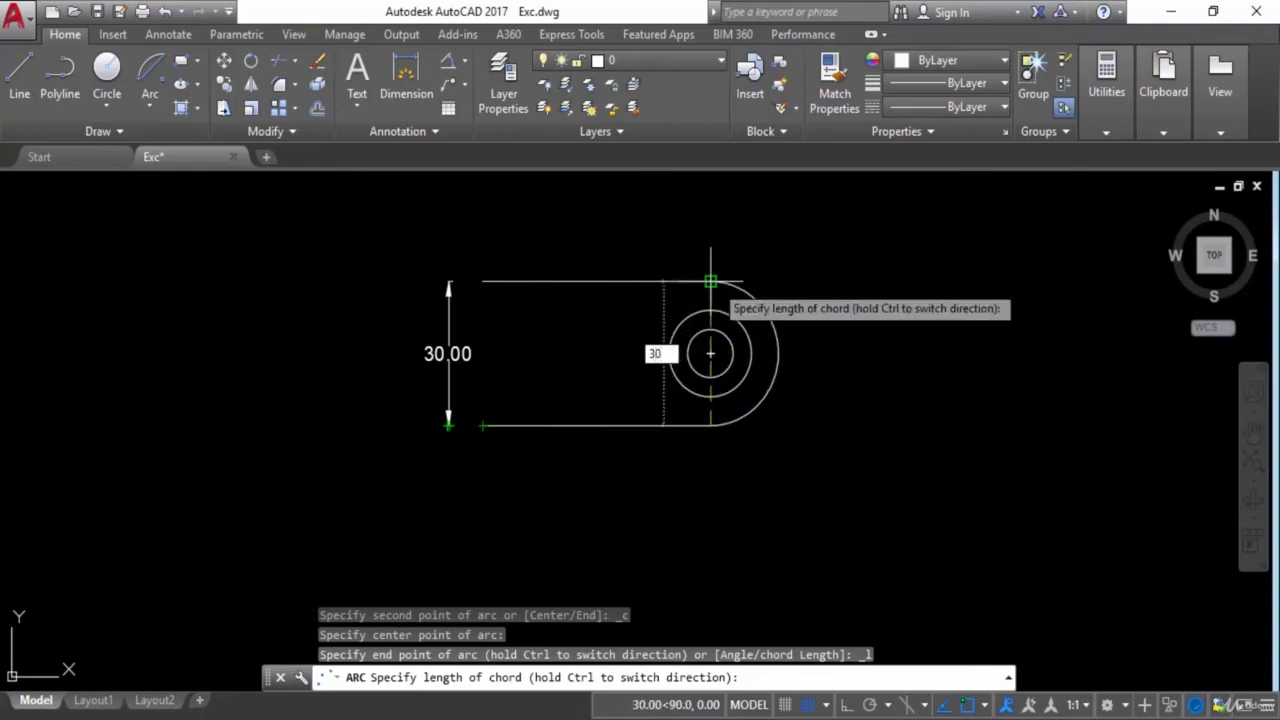
{"action": "key", "text": "Return"}
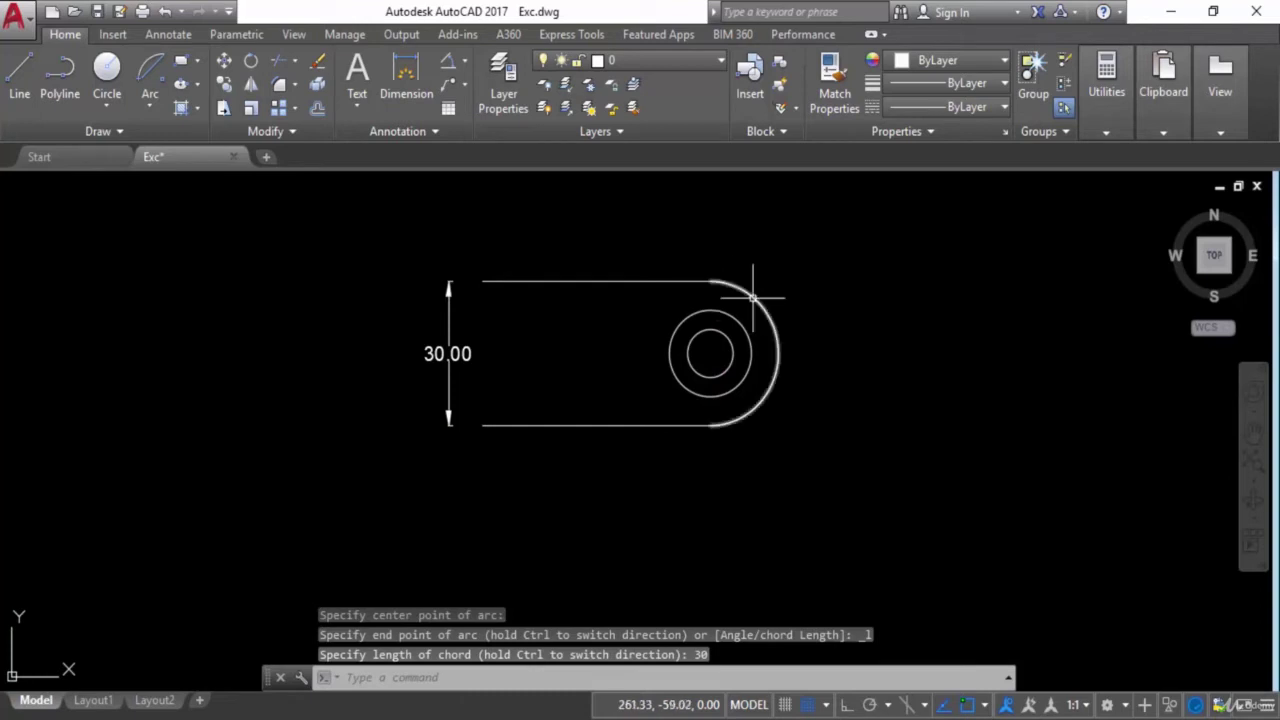
{"action": "mouse_move", "coordinate": [753, 297]}
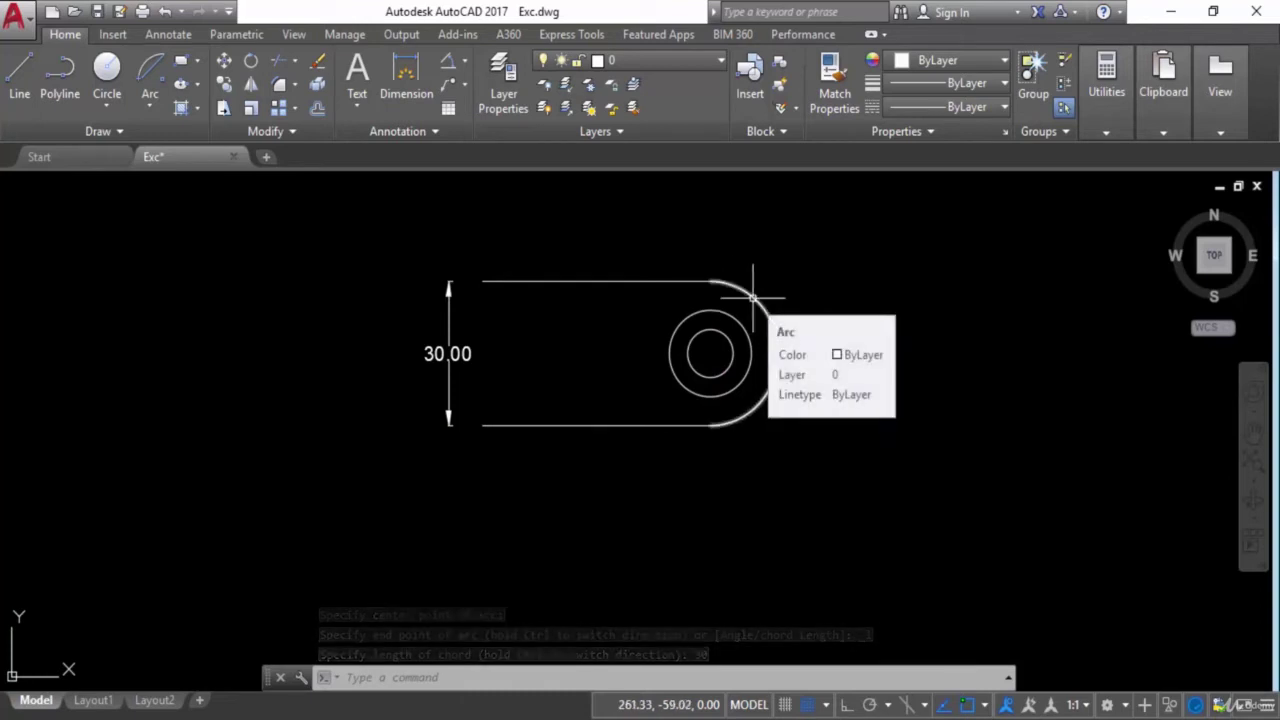
{"action": "left_click", "coordinate": [753, 297]}
{"action": "key", "text": "Escape"}
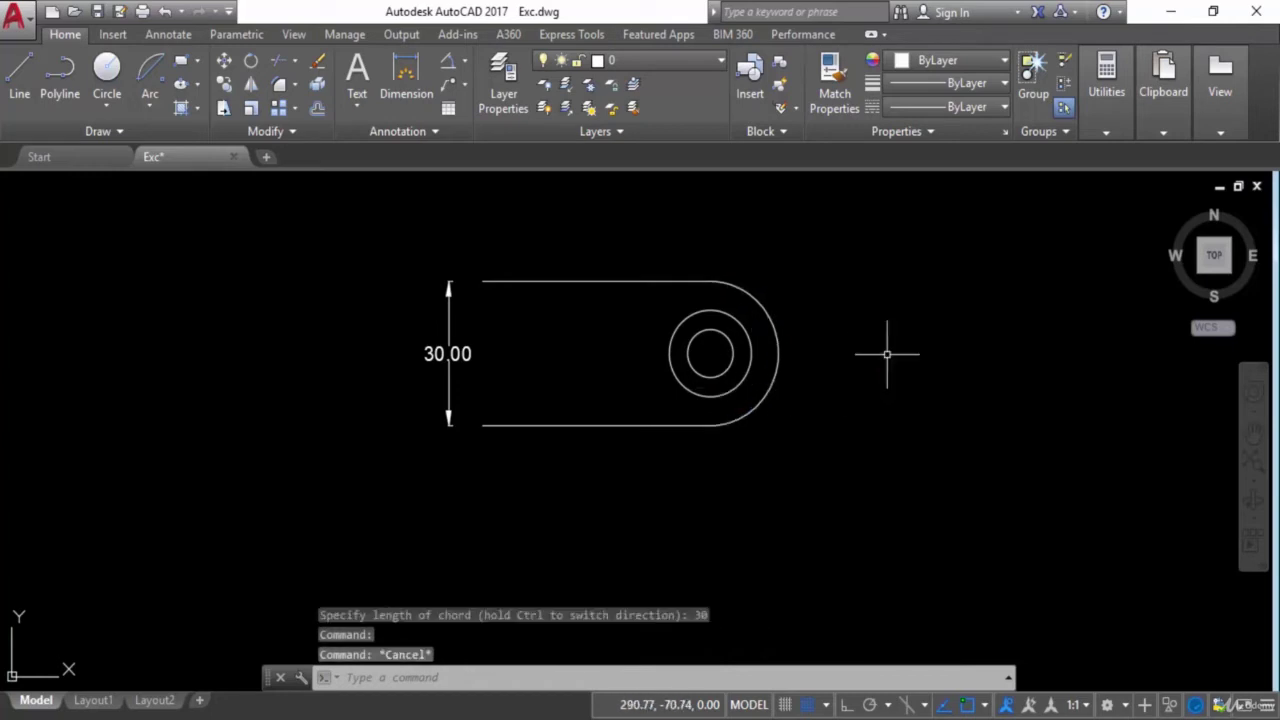
{"action": "key", "text": "ctrl+z"}
{"action": "key", "text": "ctrl+z"}
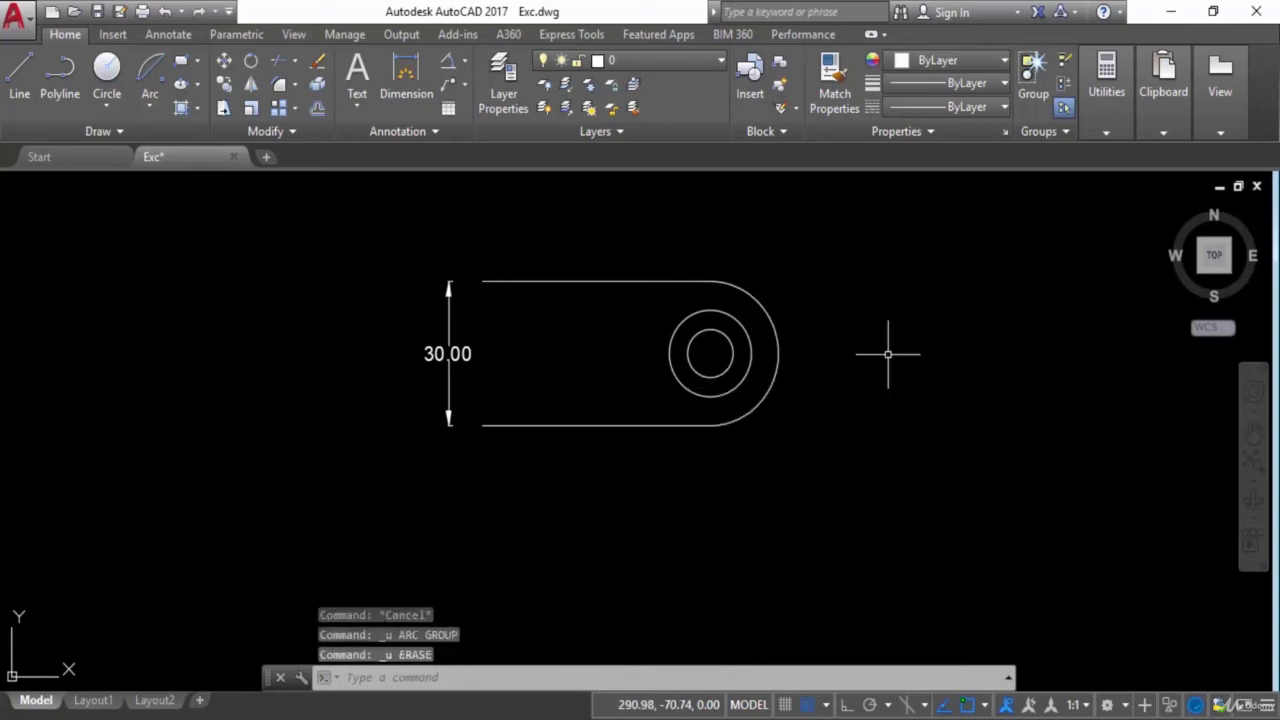
{"action": "key", "text": "ctrl+z"}
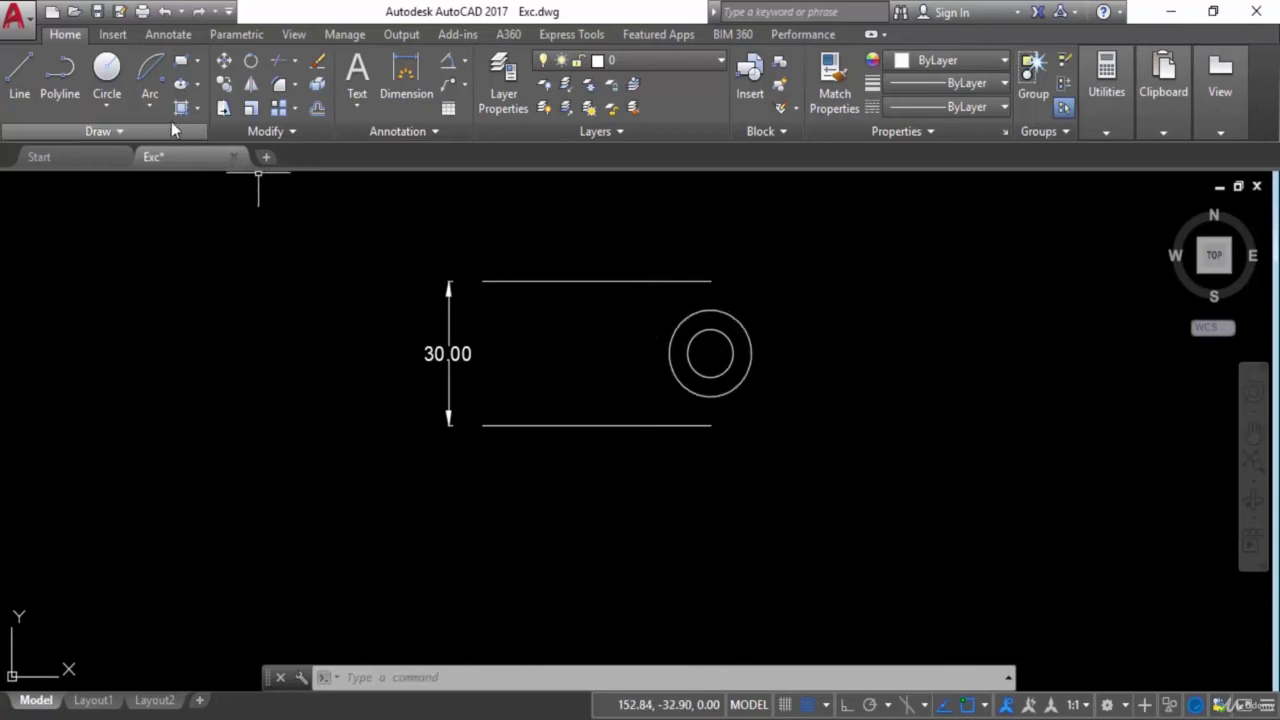
{"action": "left_click", "coordinate": [151, 112]}
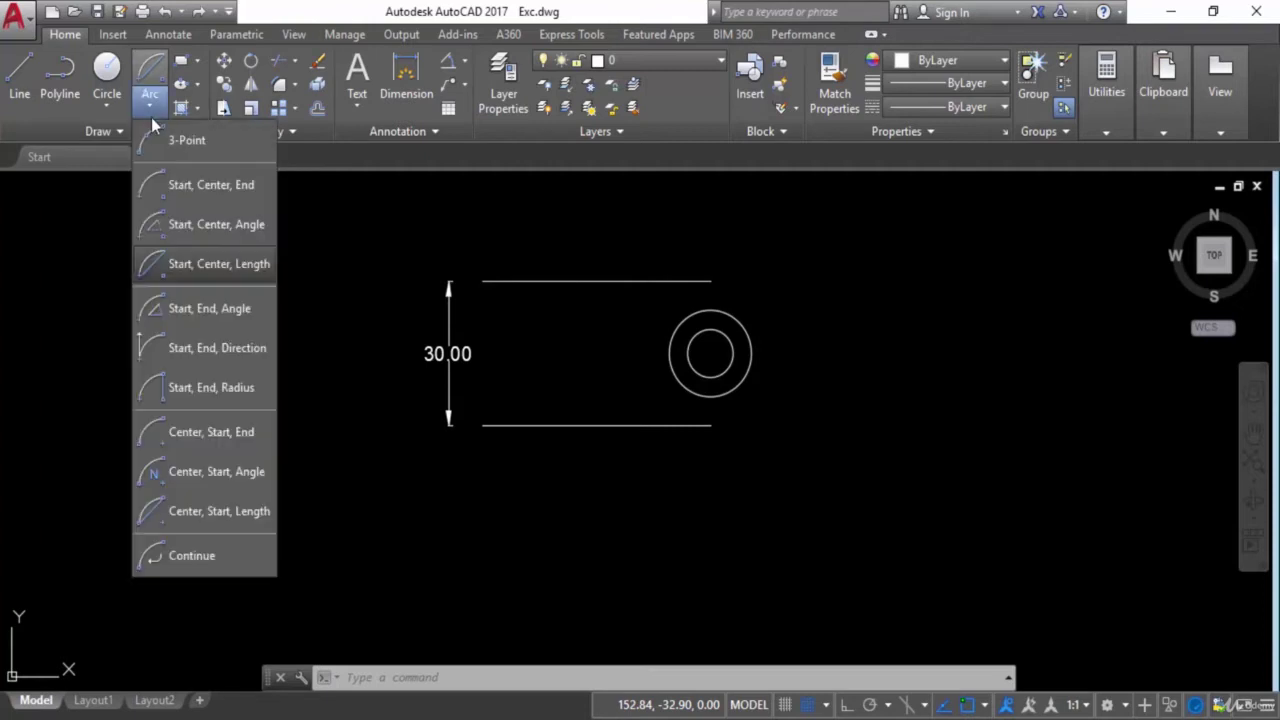
{"action": "left_click", "coordinate": [212, 312]}
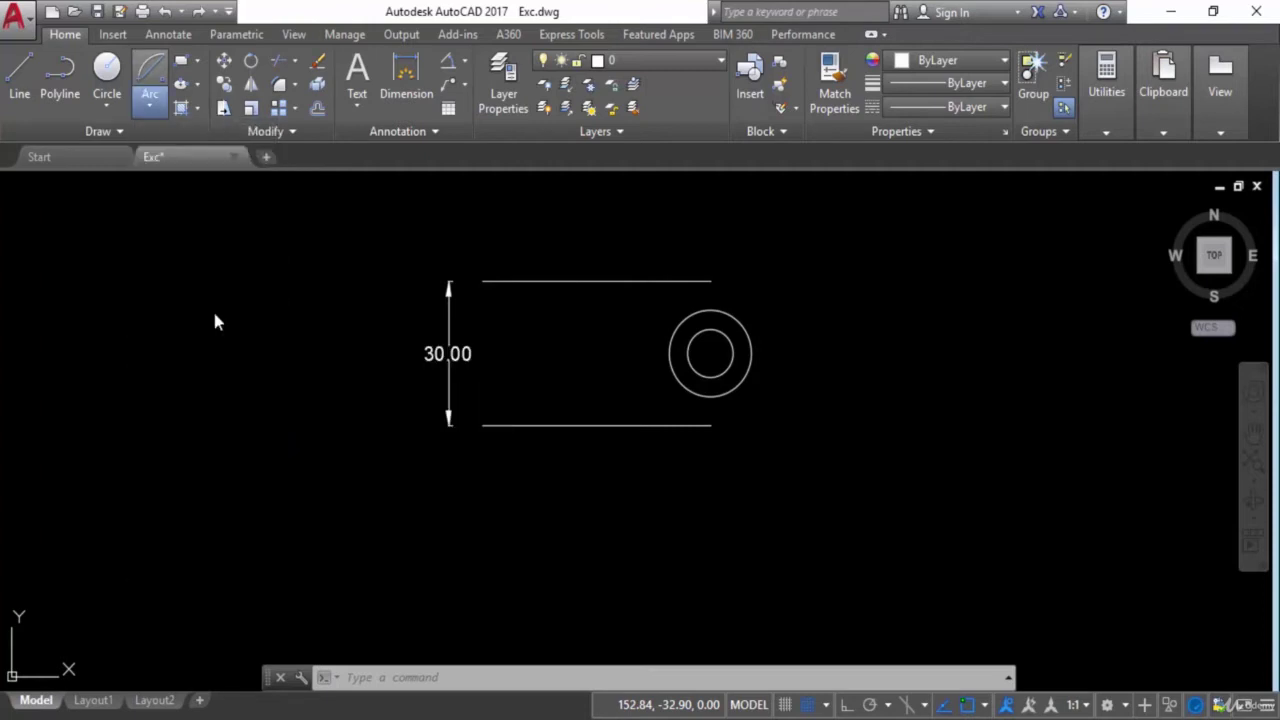
{"action": "left_click", "coordinate": [710, 426]}
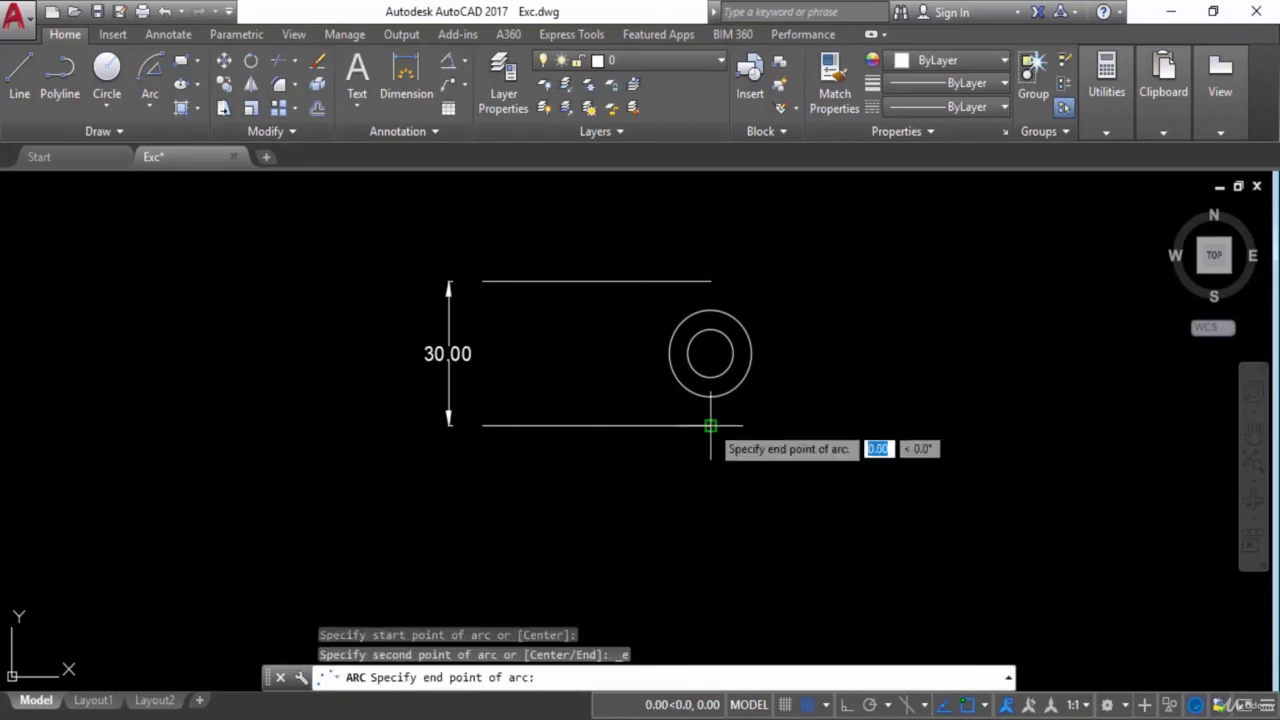
{"action": "left_click", "coordinate": [708, 280]}
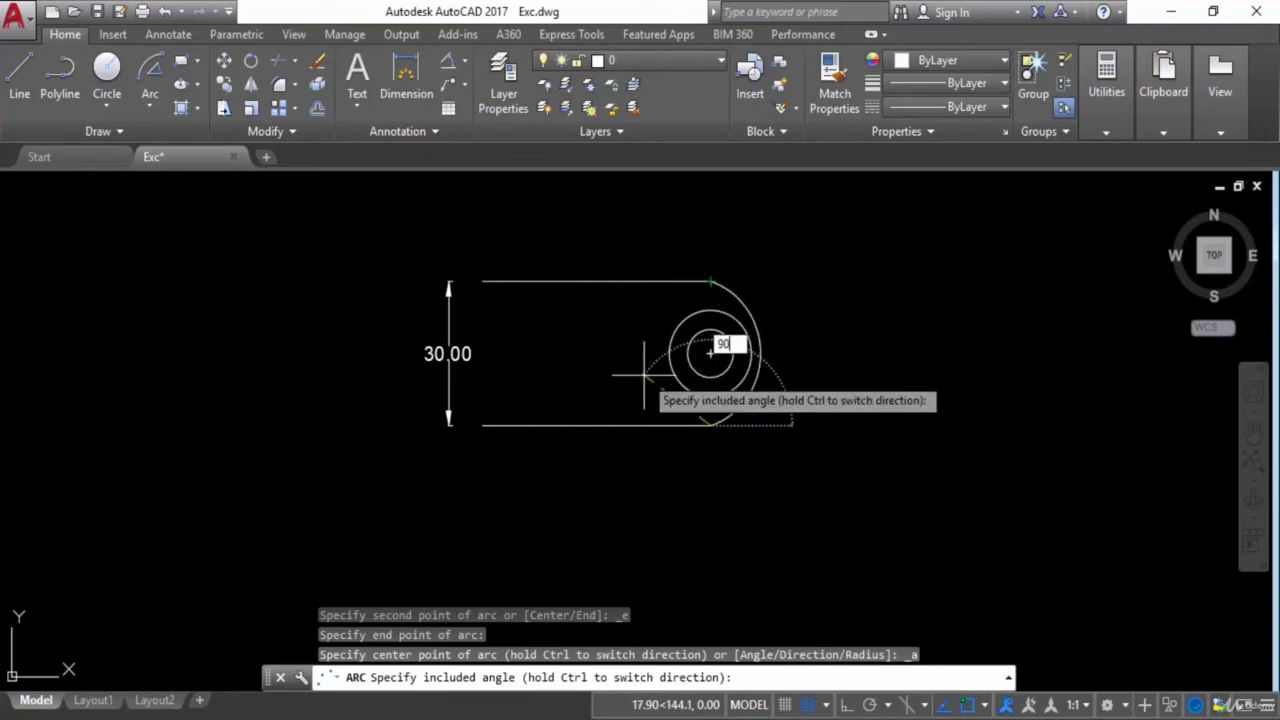
{"action": "key", "text": "Return"}
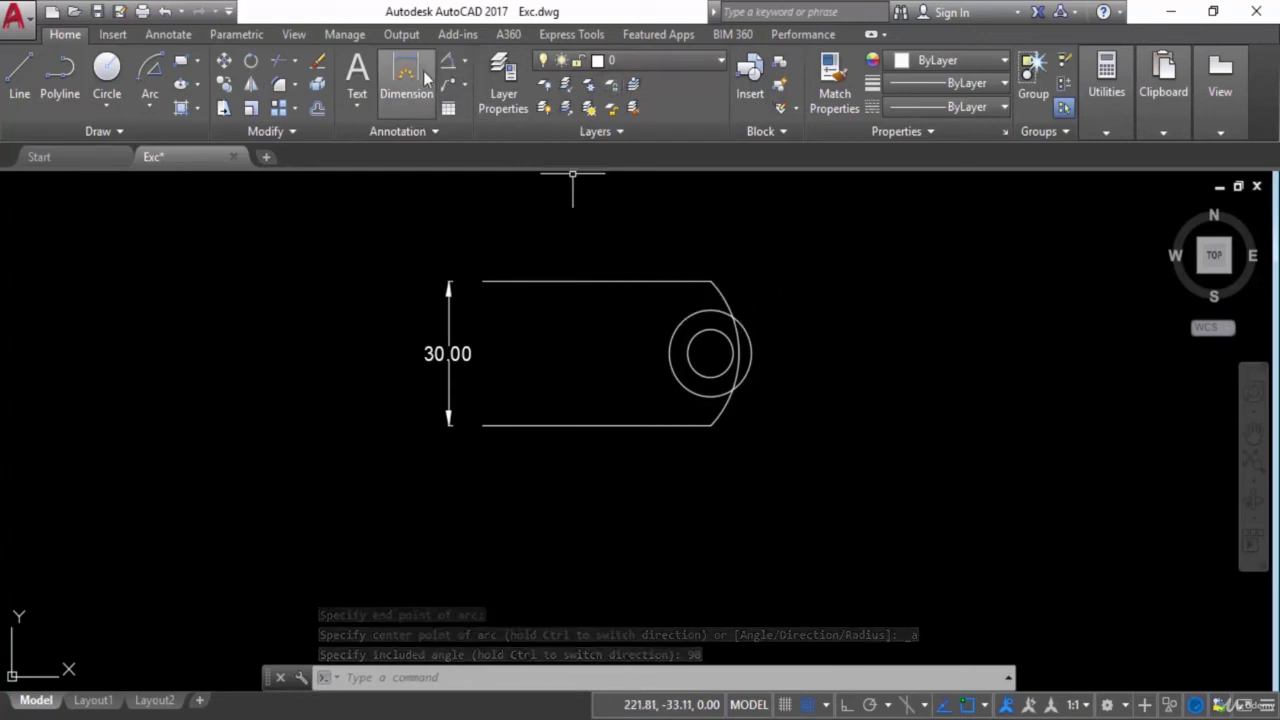
{"action": "left_click", "coordinate": [464, 66]}
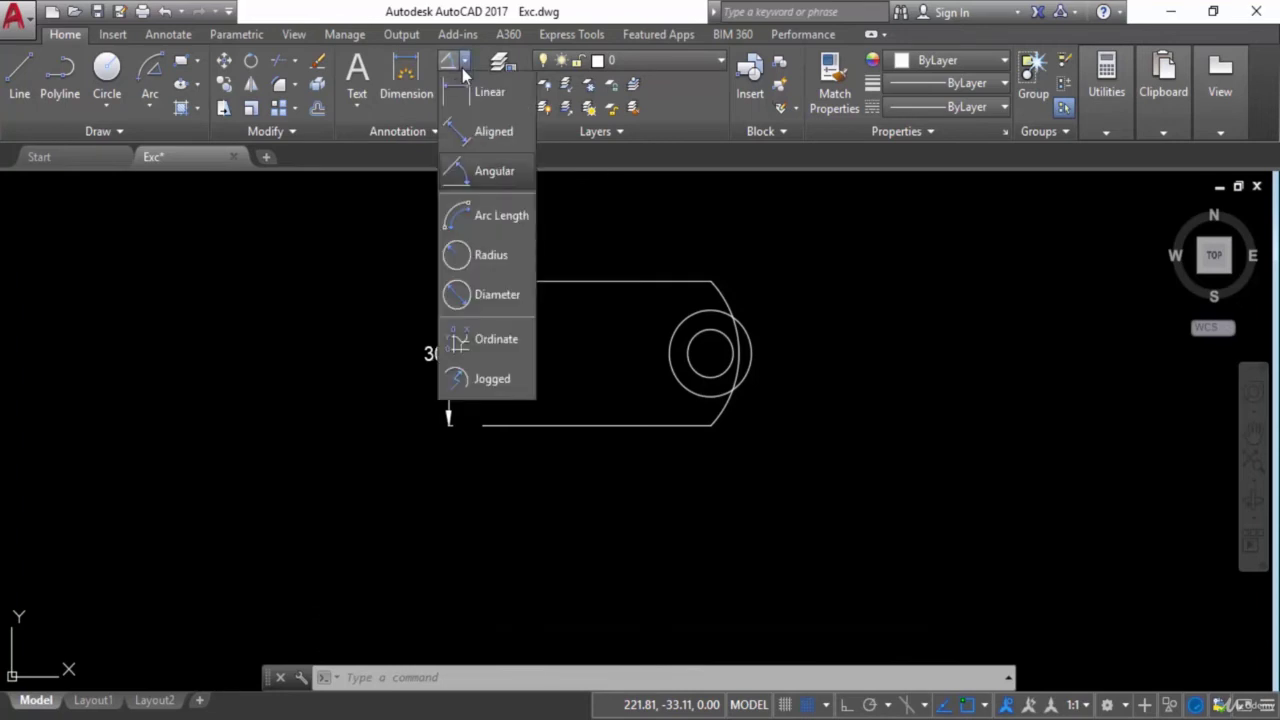
{"action": "left_click", "coordinate": [495, 172]}
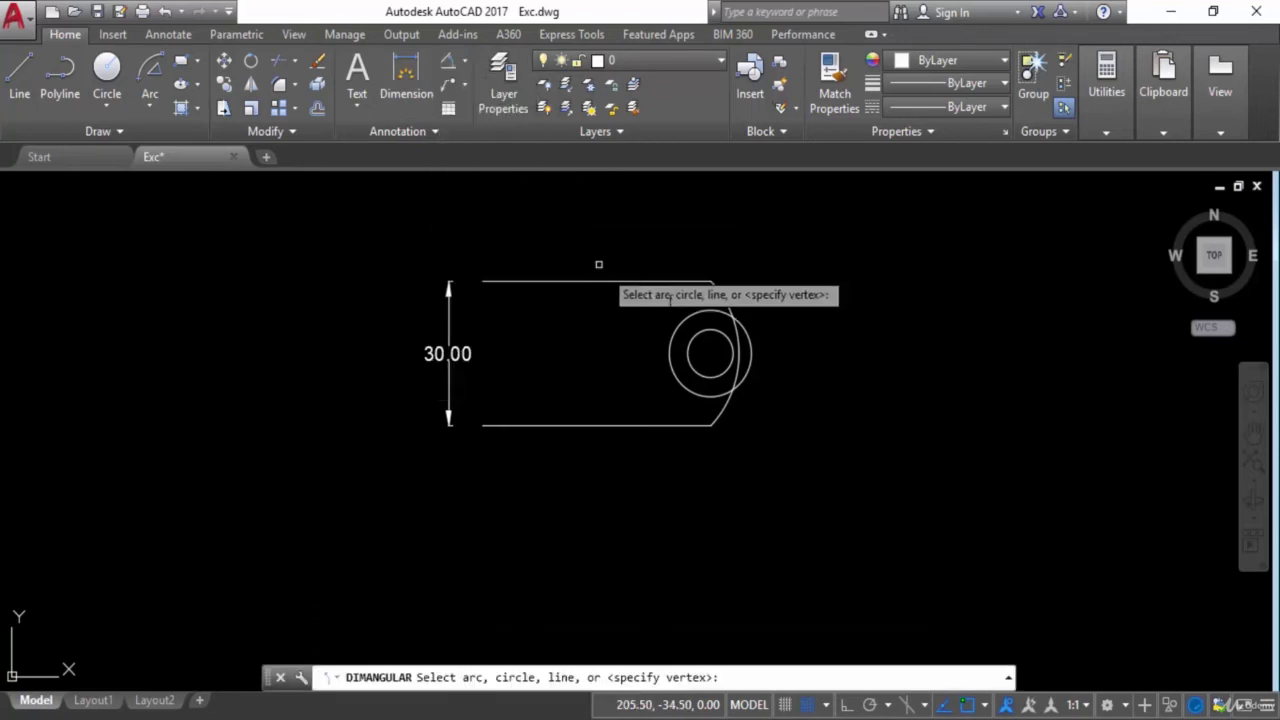
{"action": "left_click", "coordinate": [724, 298]}
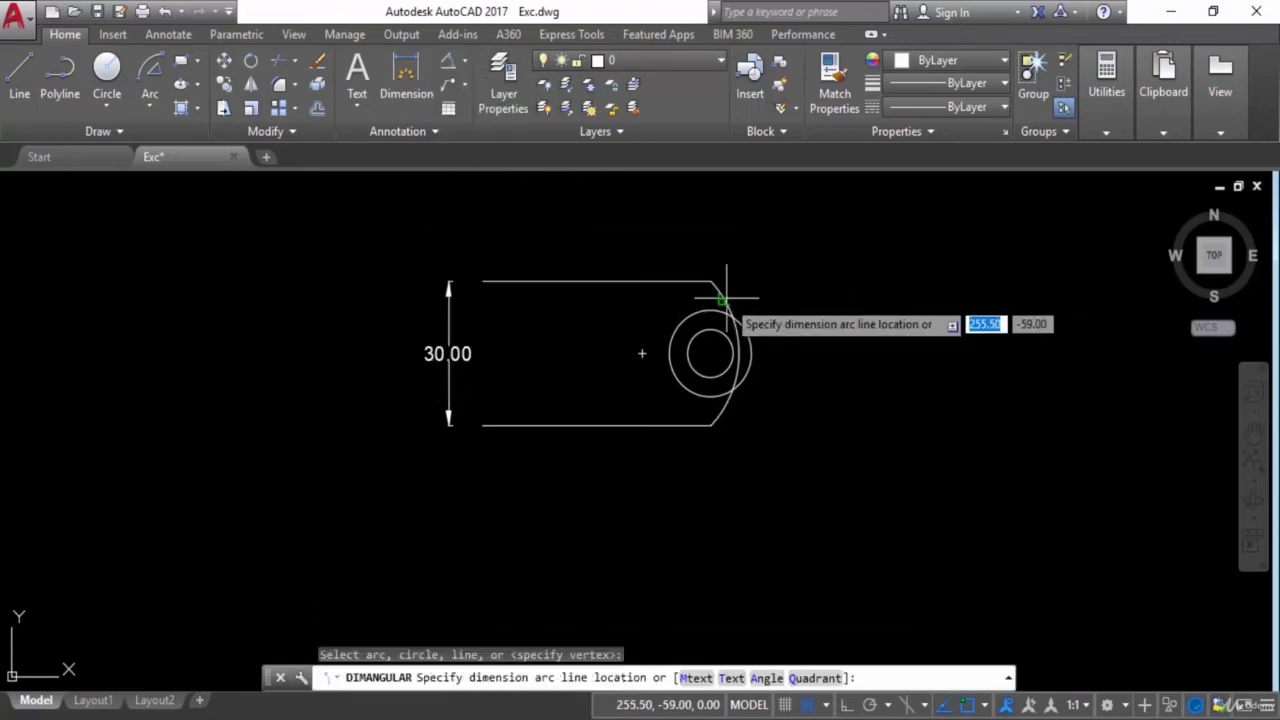
{"action": "key", "text": "Escape"}
{"action": "left_click", "coordinate": [786, 315]}
{"action": "key", "text": "Escape"}
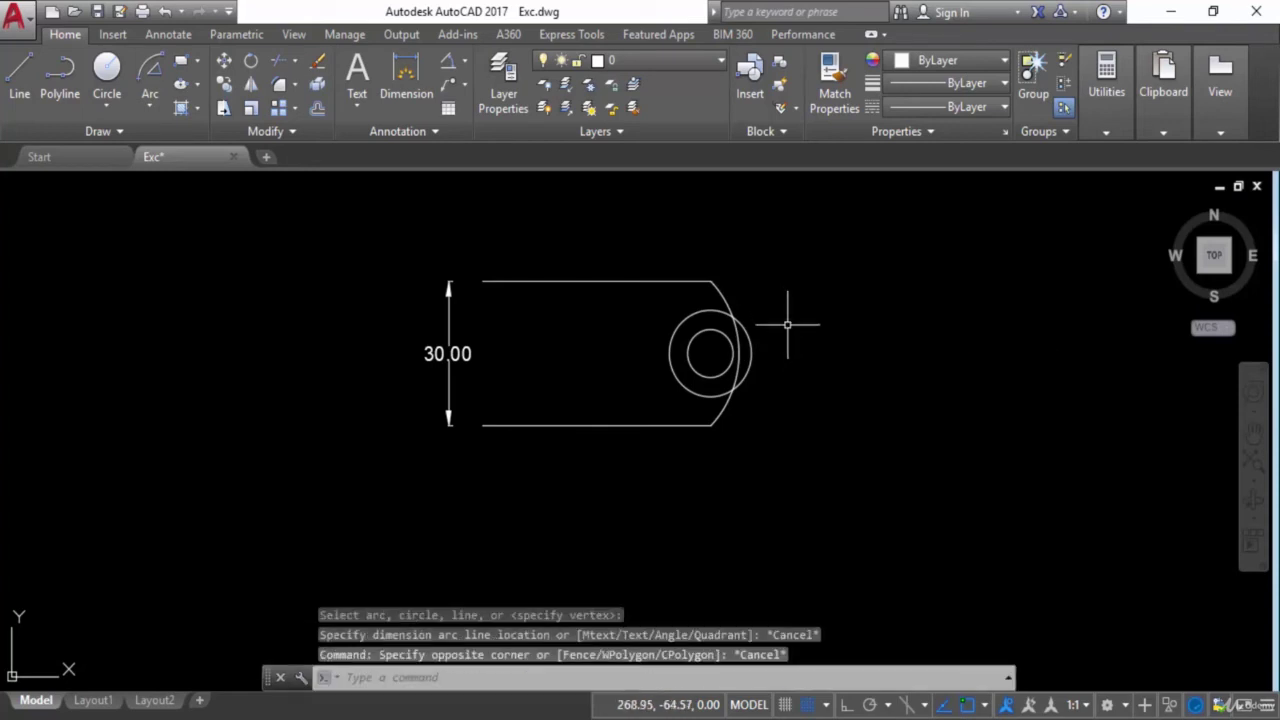
{"action": "key", "text": "ctrl+z"}
{"action": "key", "text": "ctrl+z"}
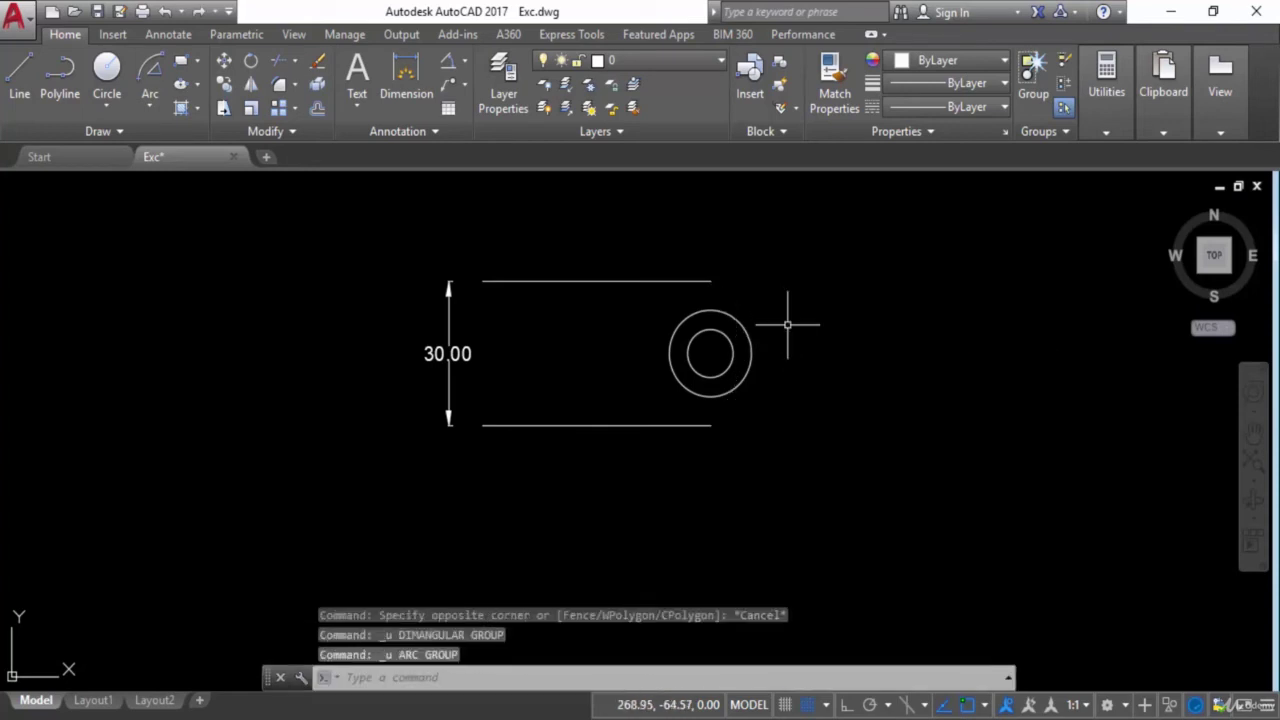
{"action": "left_click", "coordinate": [149, 107]}
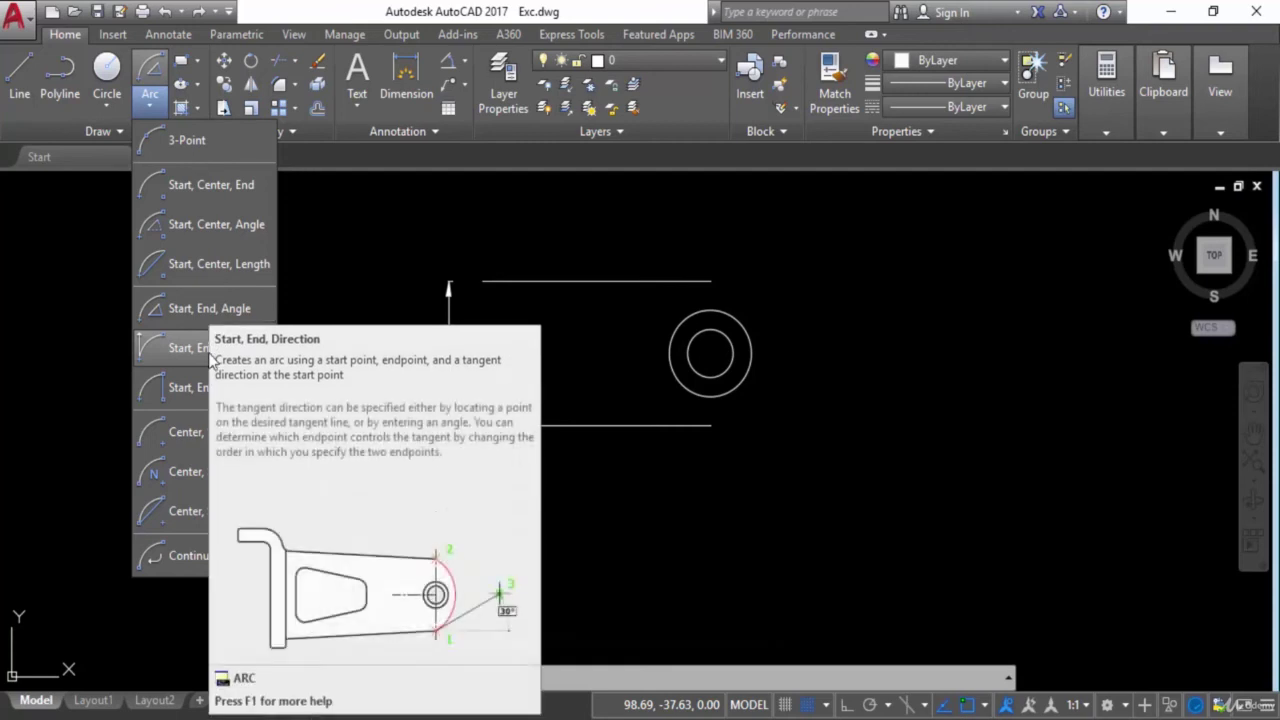
{"action": "left_click", "coordinate": [210, 352]}
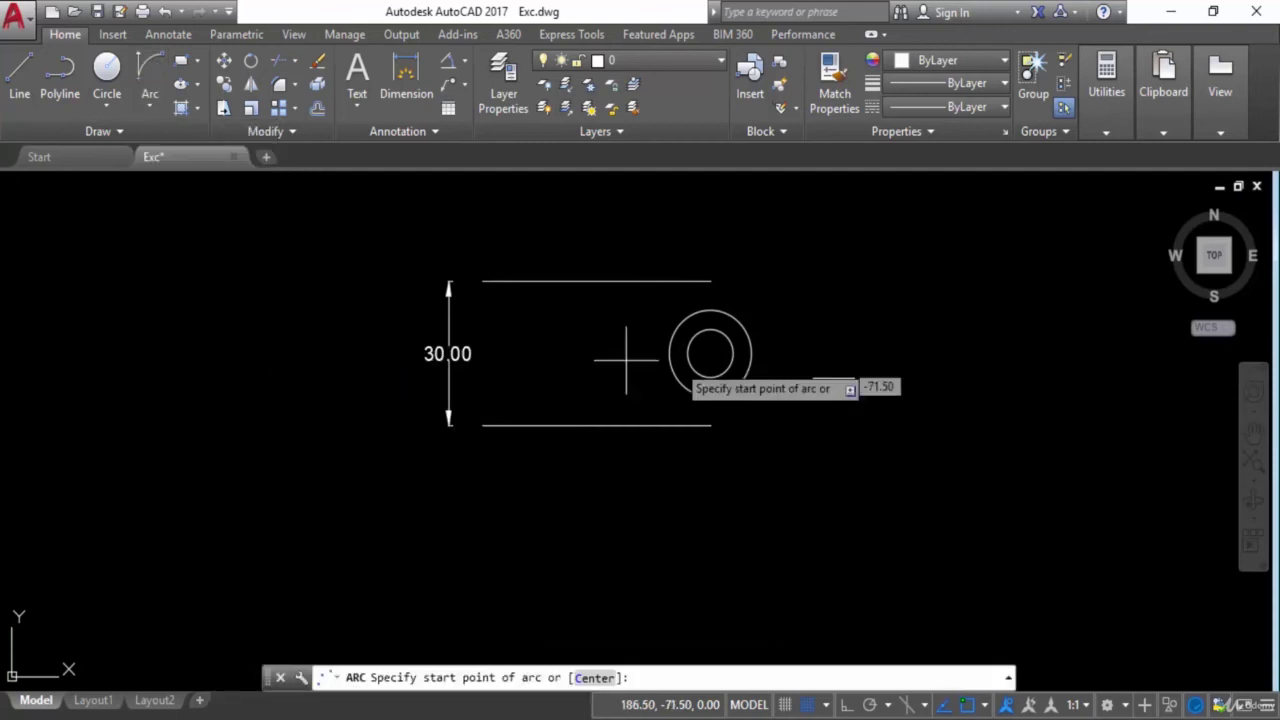
{"action": "left_click", "coordinate": [709, 425]}
{"action": "left_click", "coordinate": [710, 281]}
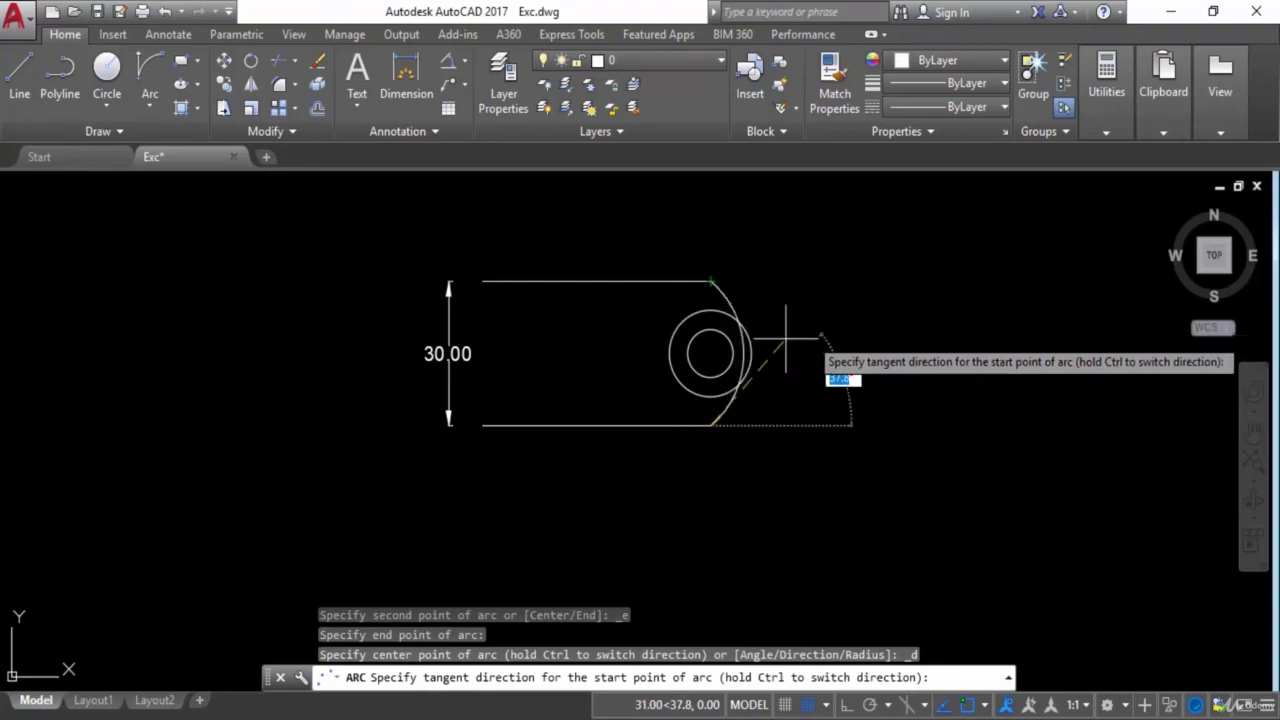
{"action": "left_click", "coordinate": [572, 387]}
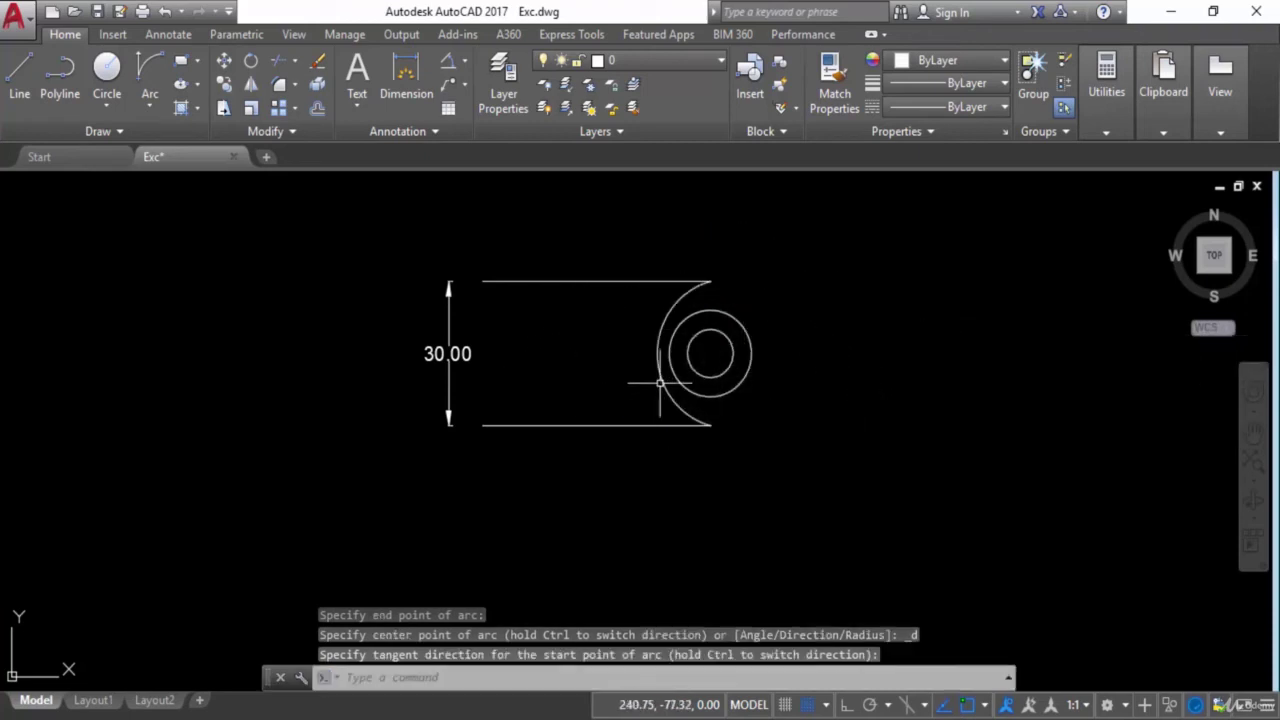
{"action": "key", "text": "ctrl+z"}
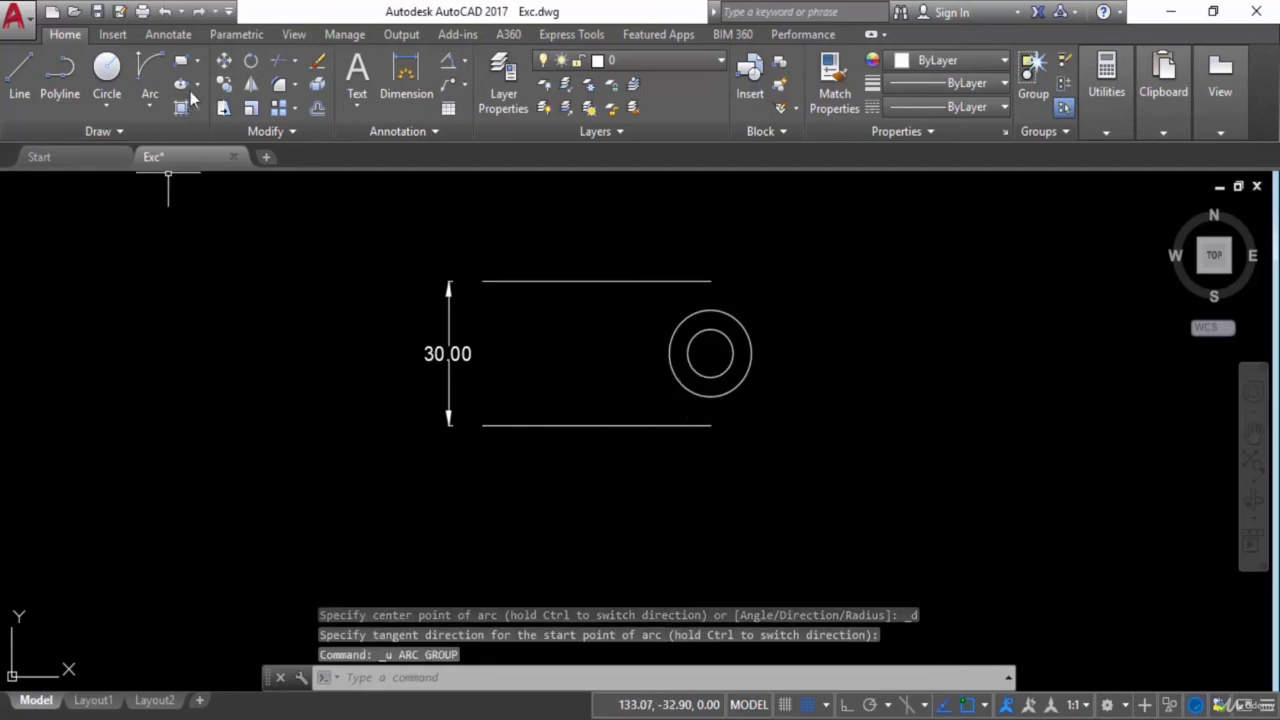
Draw a radius-15 start-end-radius arc between the two line ends, then undo it.
{"action": "left_click", "coordinate": [152, 100]}
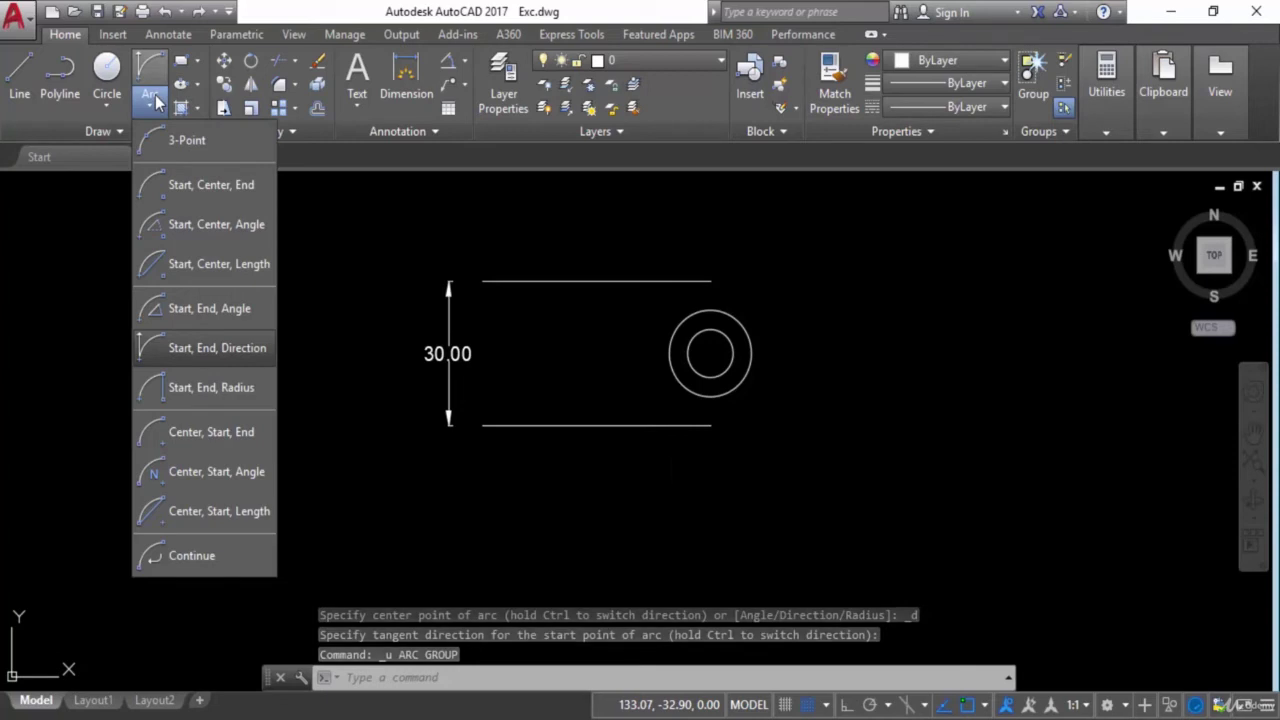
{"action": "left_click", "coordinate": [226, 393]}
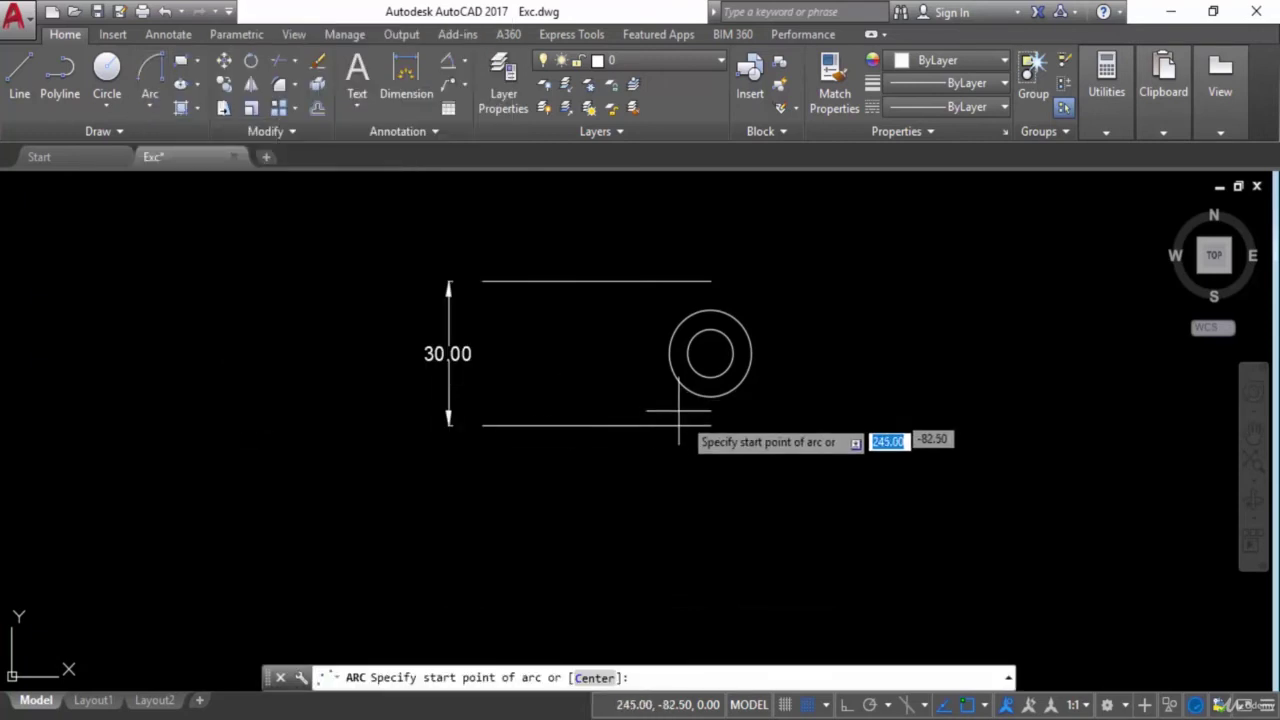
{"action": "left_click", "coordinate": [711, 425]}
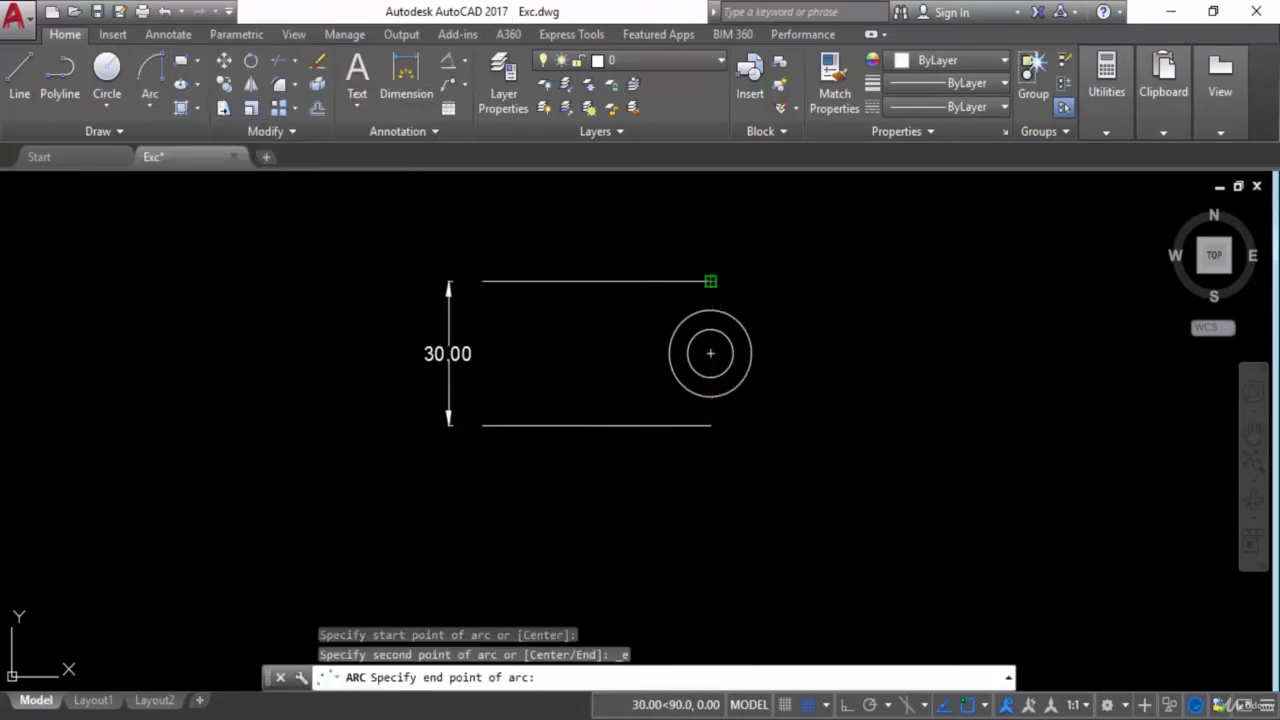
{"action": "left_click", "coordinate": [709, 281]}
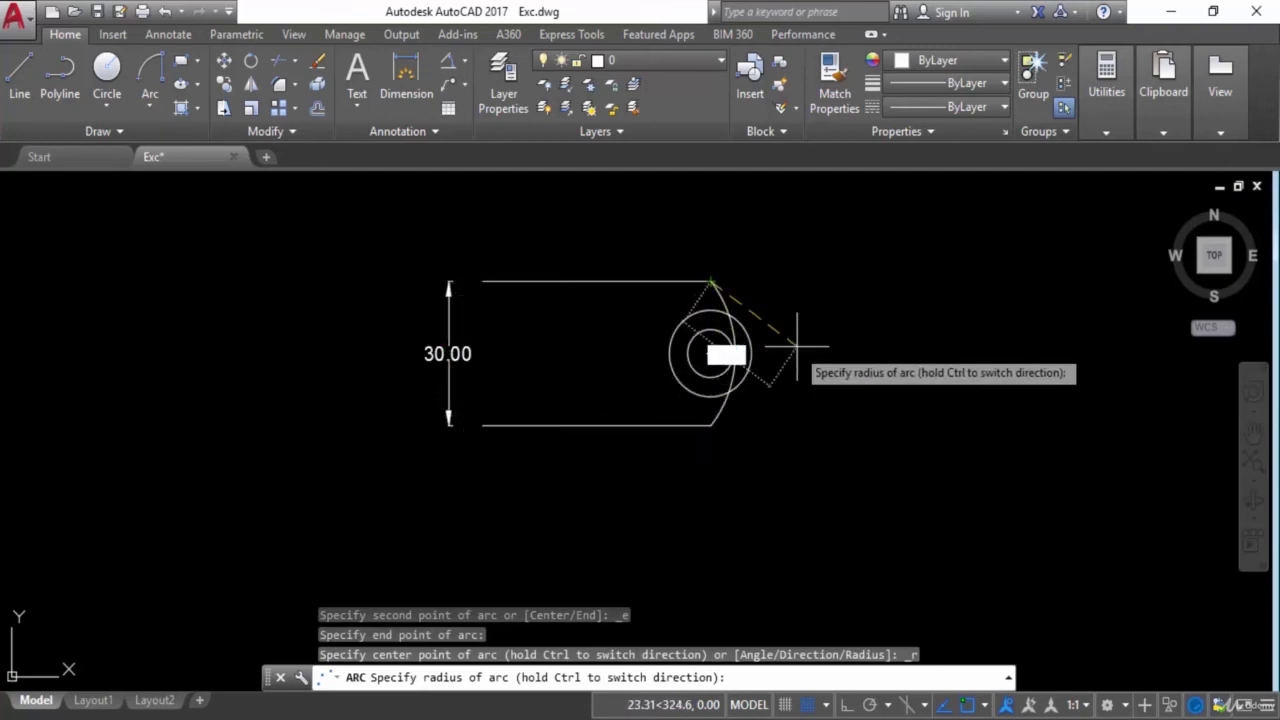
{"action": "key", "text": "Return"}
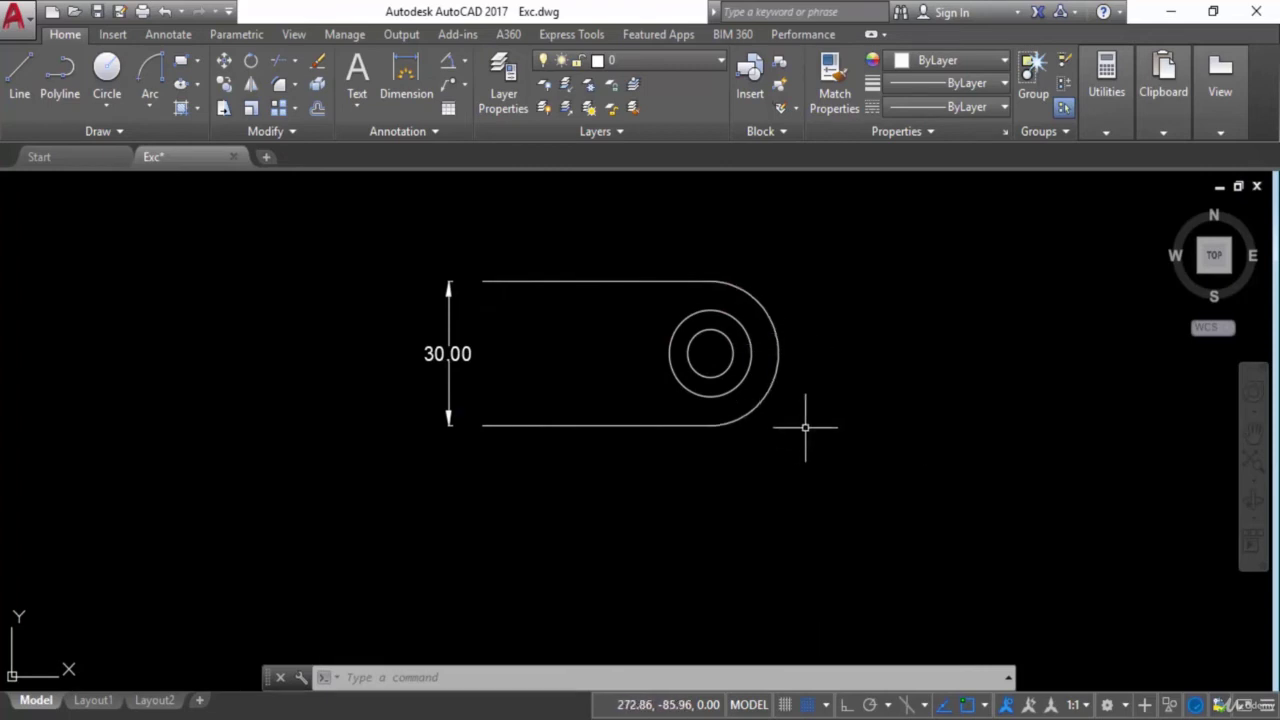
{"action": "left_click", "coordinate": [151, 106]}
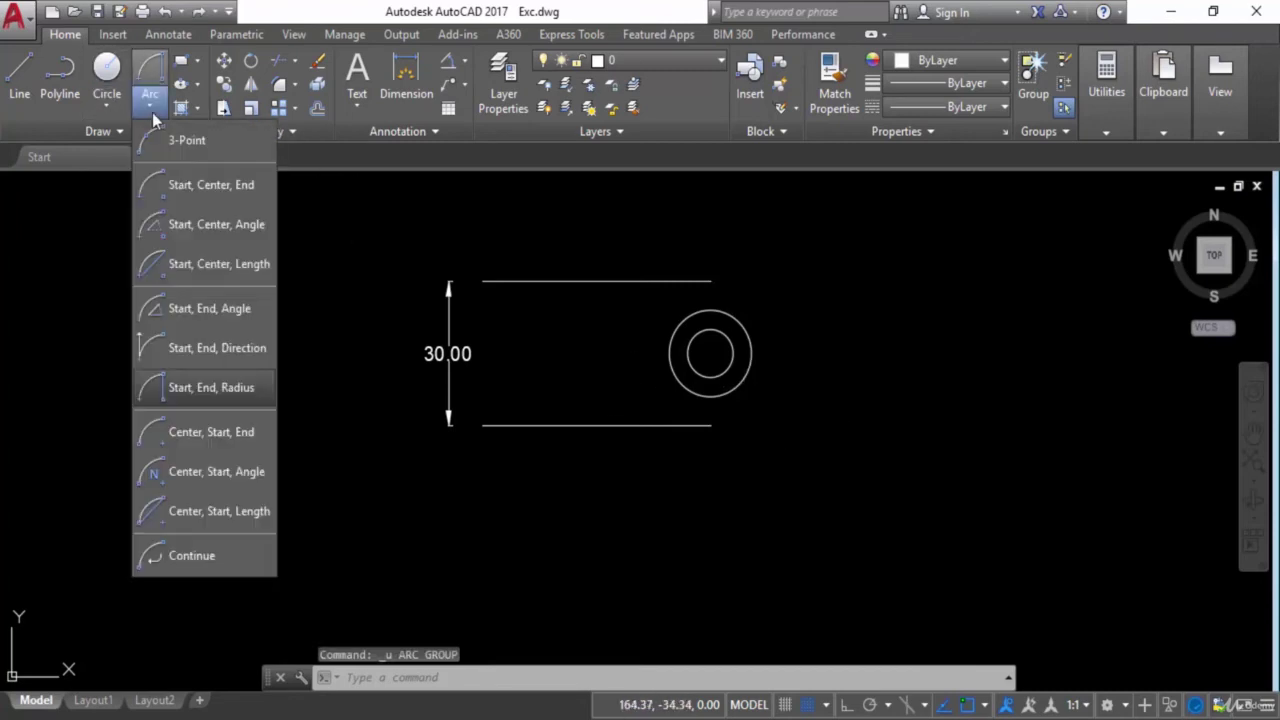
{"action": "left_click", "coordinate": [225, 436]}
{"action": "left_click", "coordinate": [710, 353]}
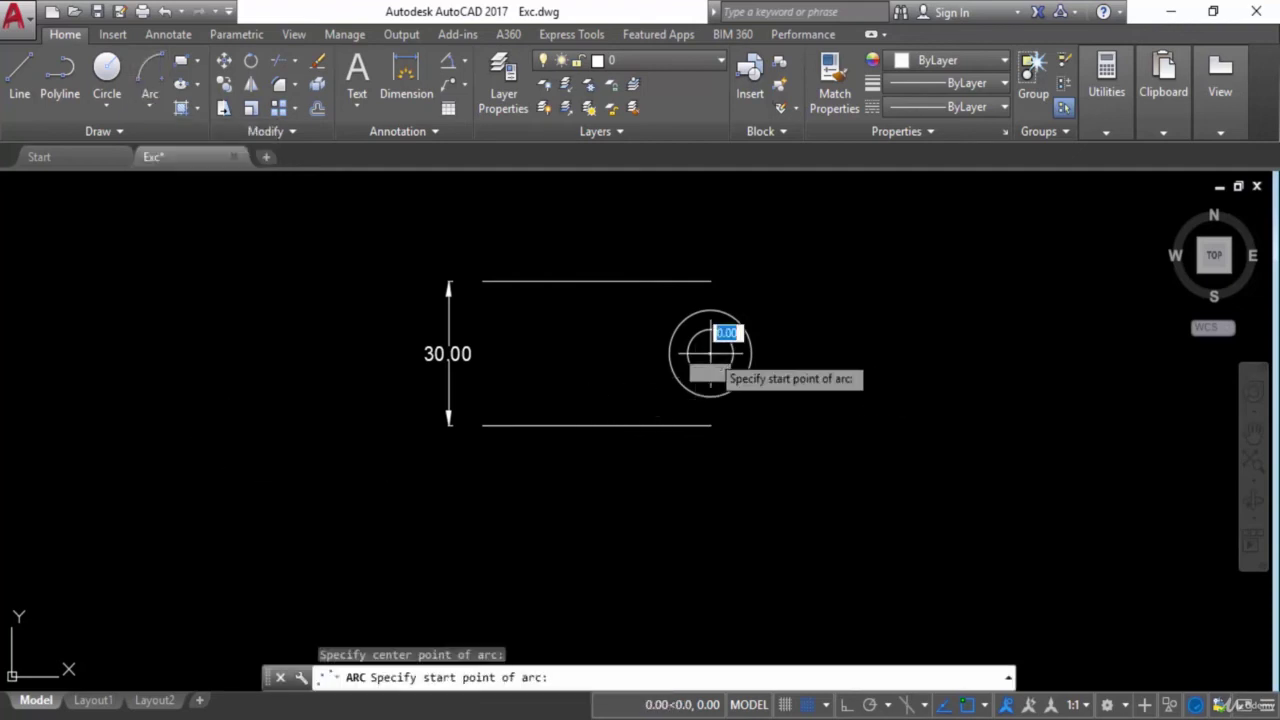
{"action": "left_click", "coordinate": [710, 425]}
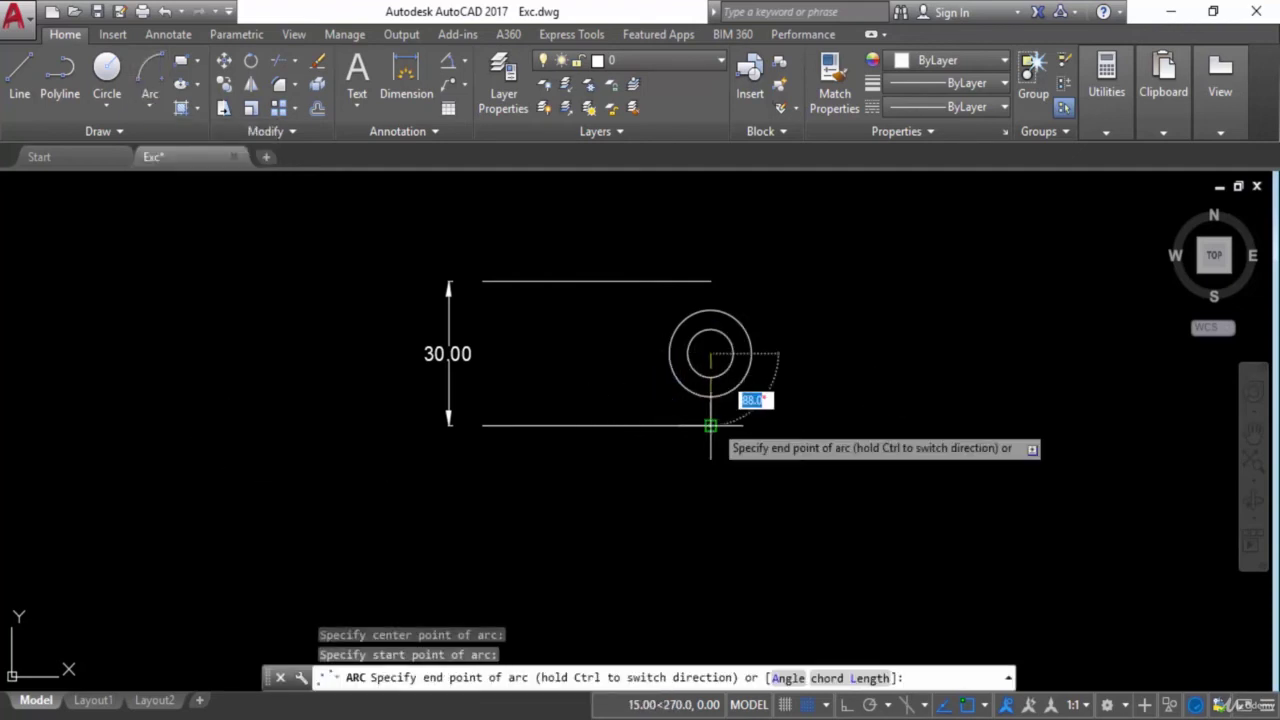
{"action": "left_click", "coordinate": [710, 282]}
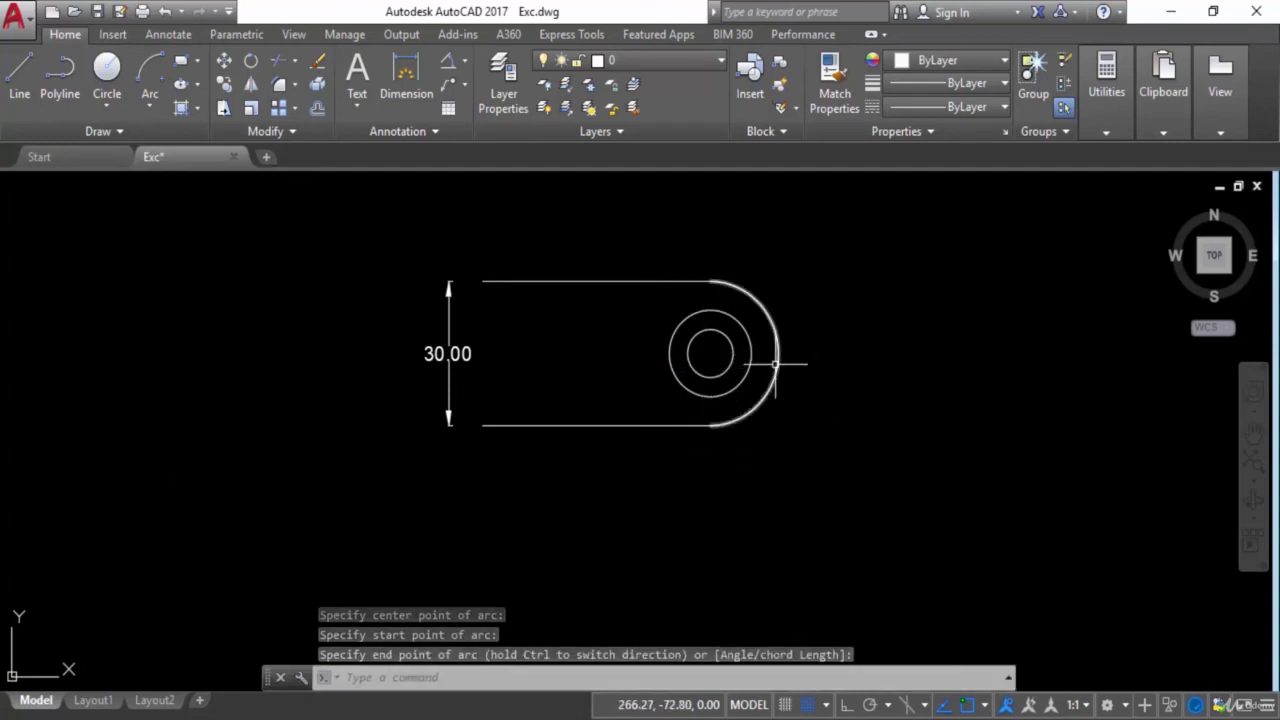
{"action": "key", "text": "ctrl+z"}
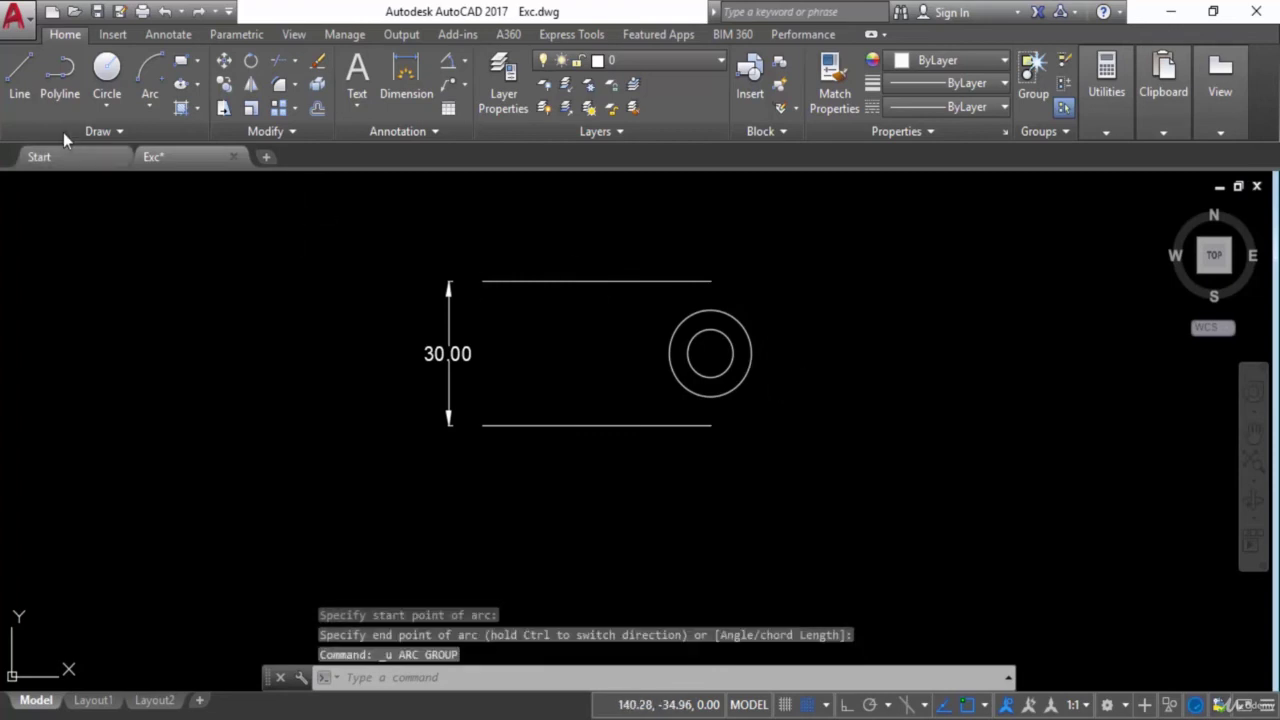
{"action": "left_click", "coordinate": [150, 105]}
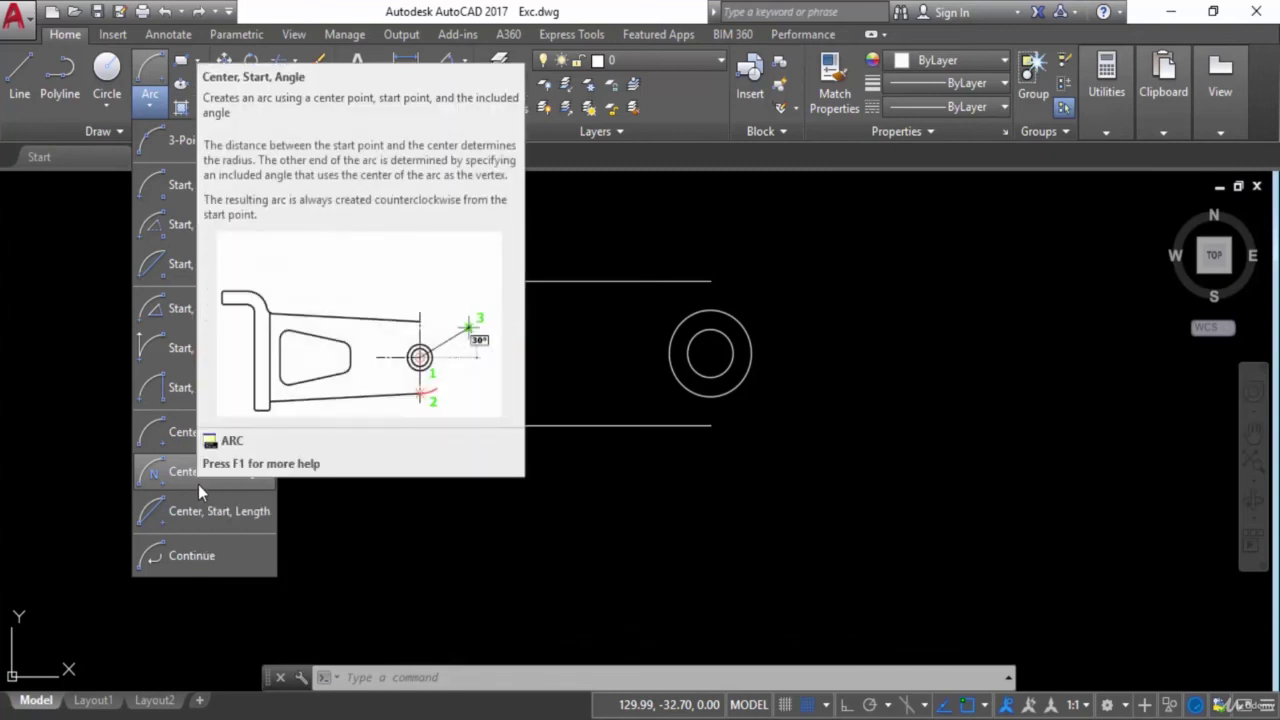
{"action": "left_click", "coordinate": [176, 482]}
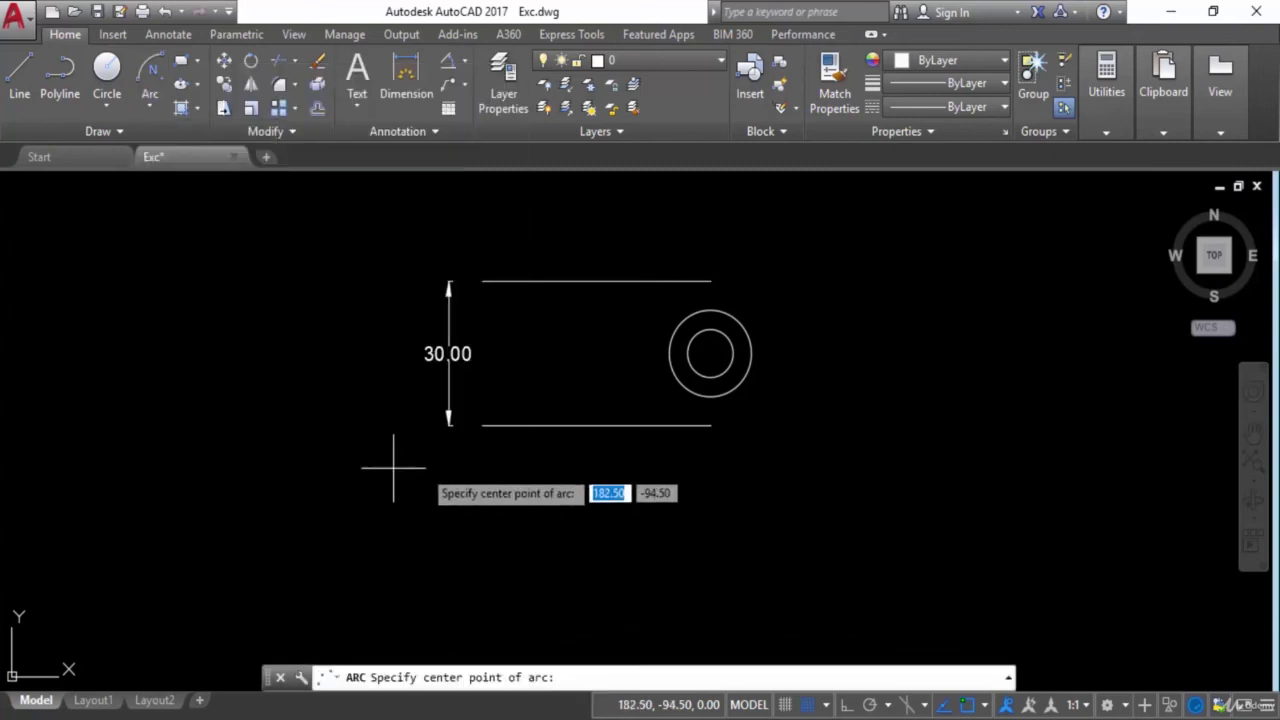
{"action": "left_click", "coordinate": [710, 352]}
{"action": "left_click", "coordinate": [710, 425]}
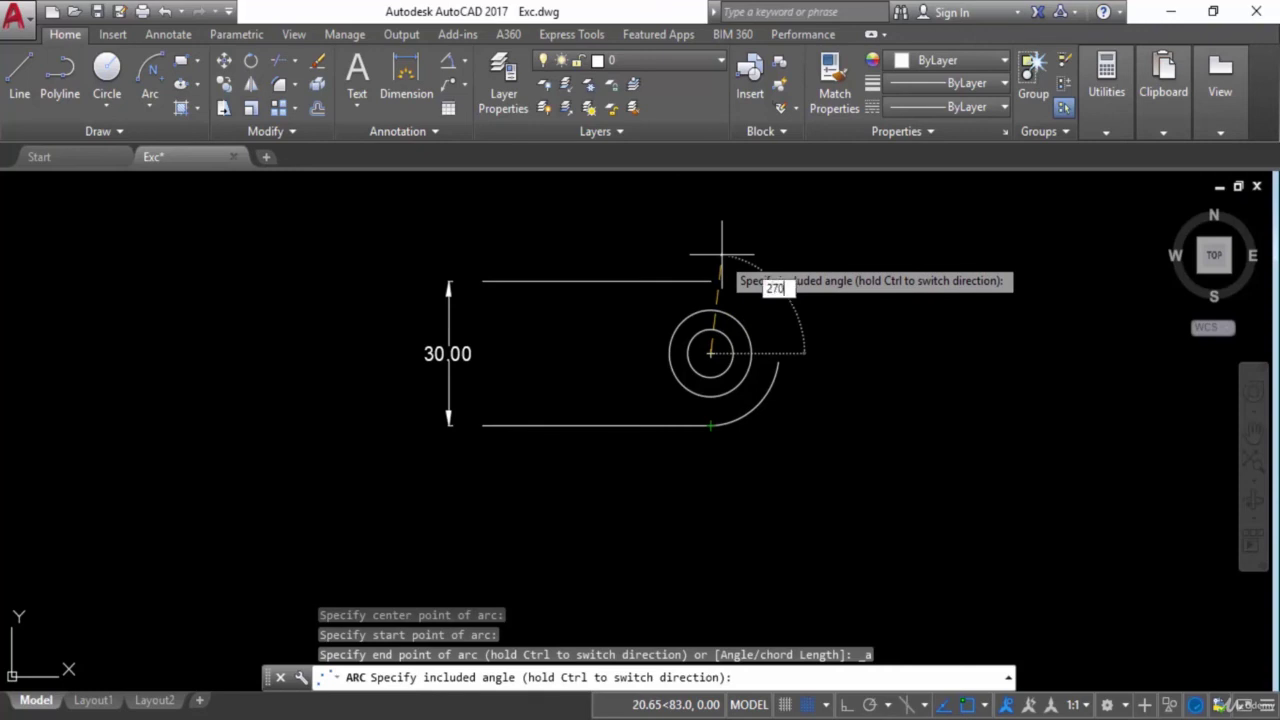
{"action": "key", "text": "Return"}
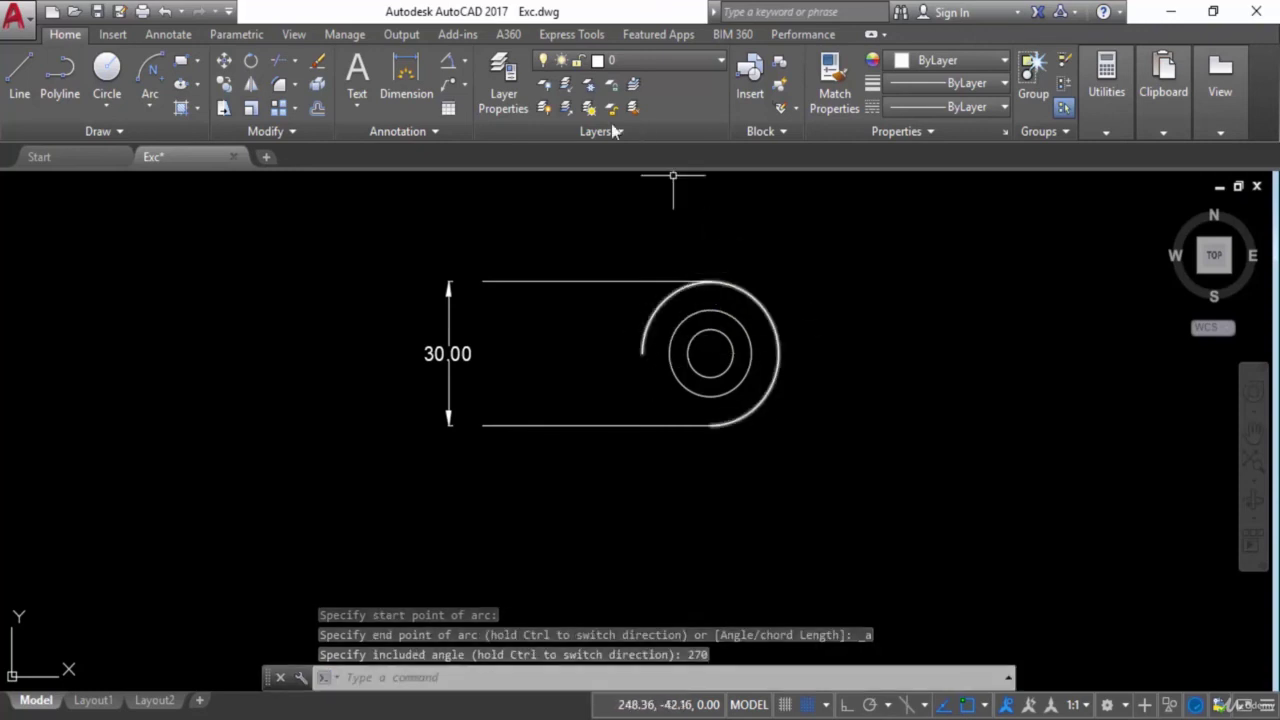
{"action": "left_click", "coordinate": [465, 62]}
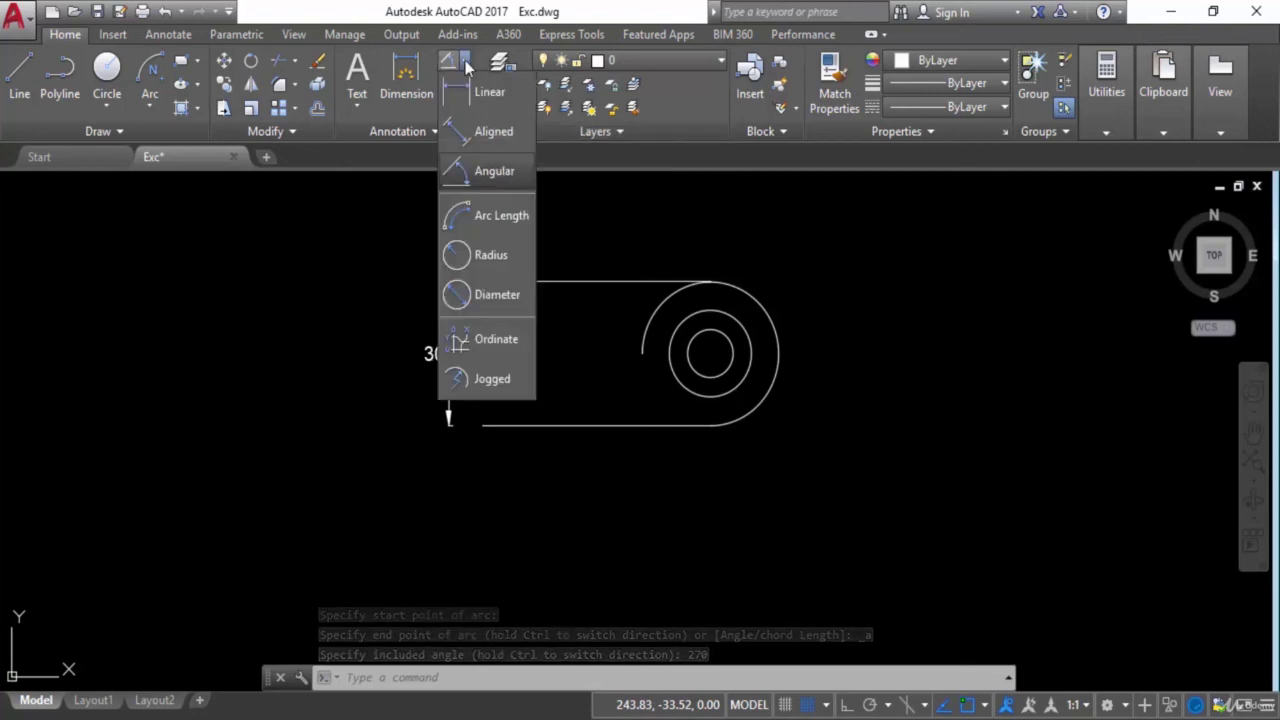
{"action": "left_click", "coordinate": [505, 171]}
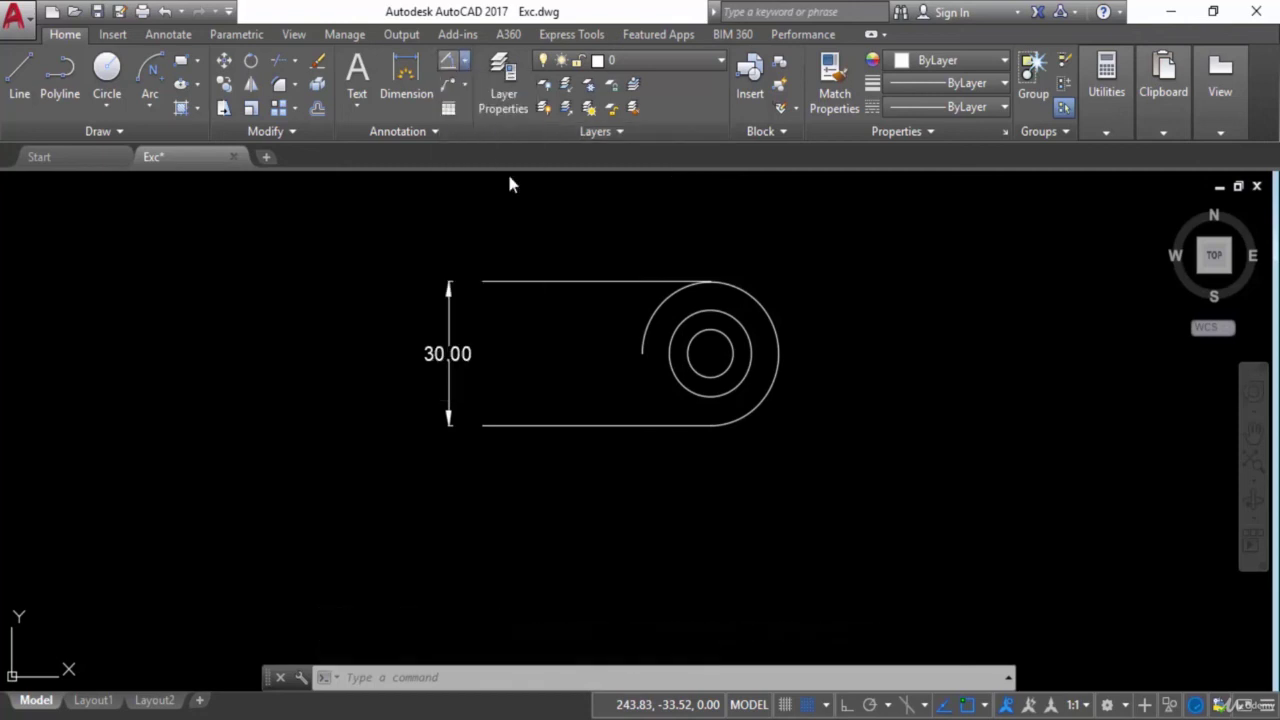
{"action": "left_click", "coordinate": [746, 290]}
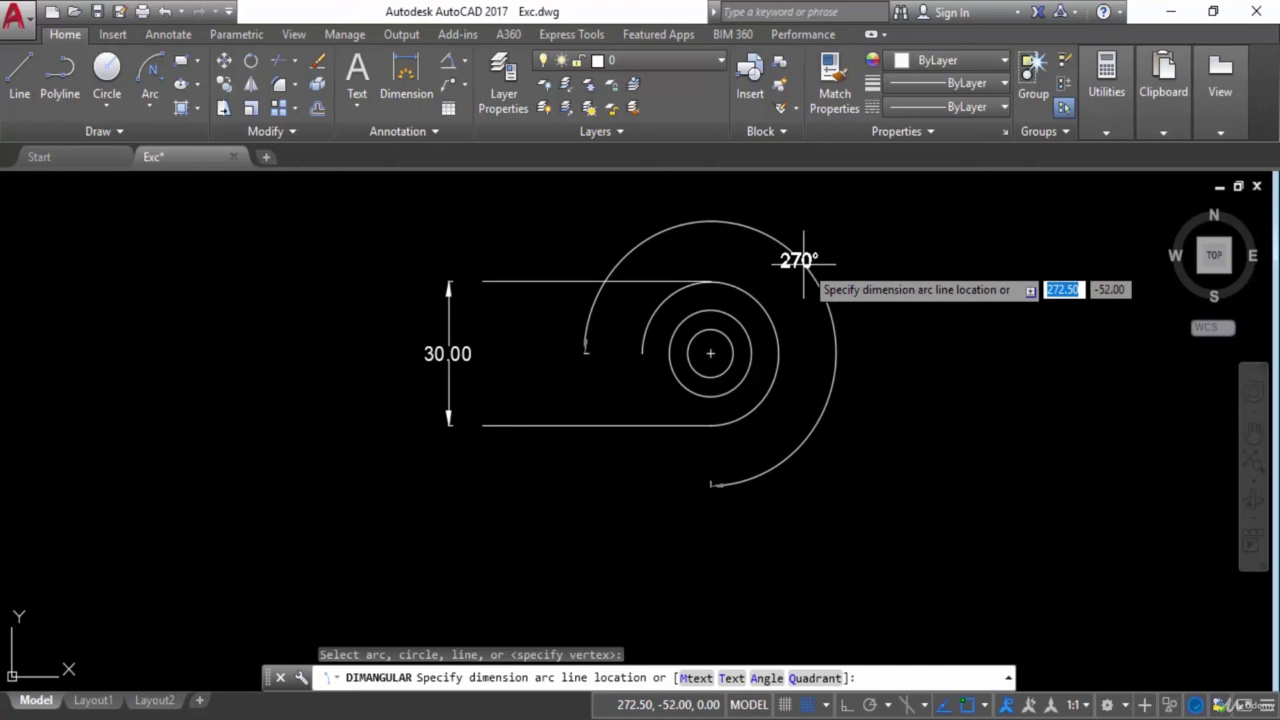
{"action": "key", "text": "Escape"}
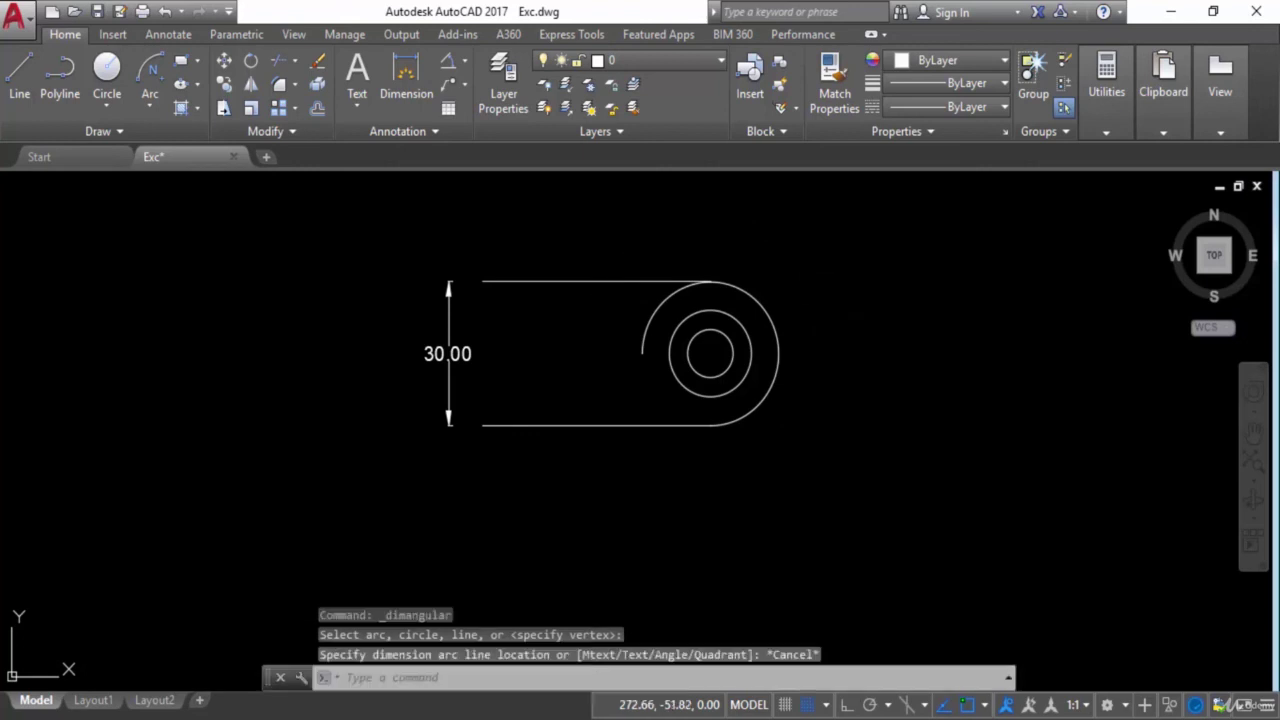
{"action": "key", "text": "ctrl+z"}
{"action": "key", "text": "ctrl+z"}
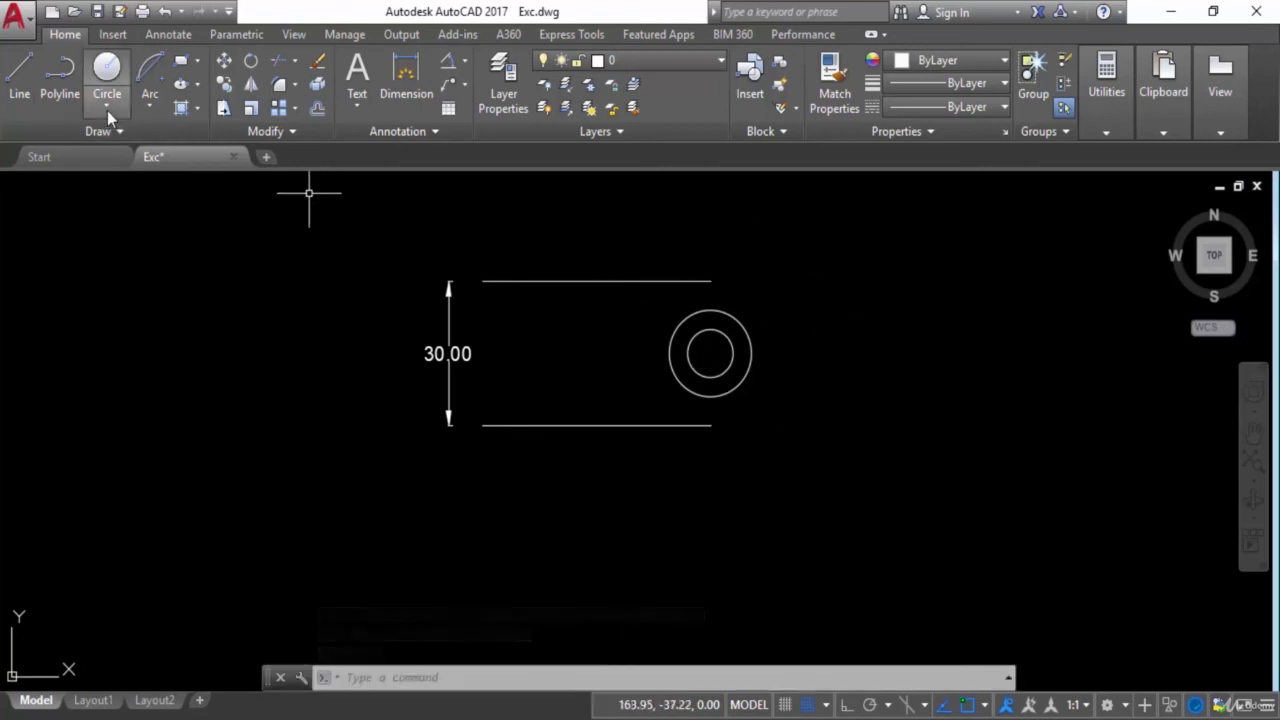
{"action": "left_click", "coordinate": [150, 100]}
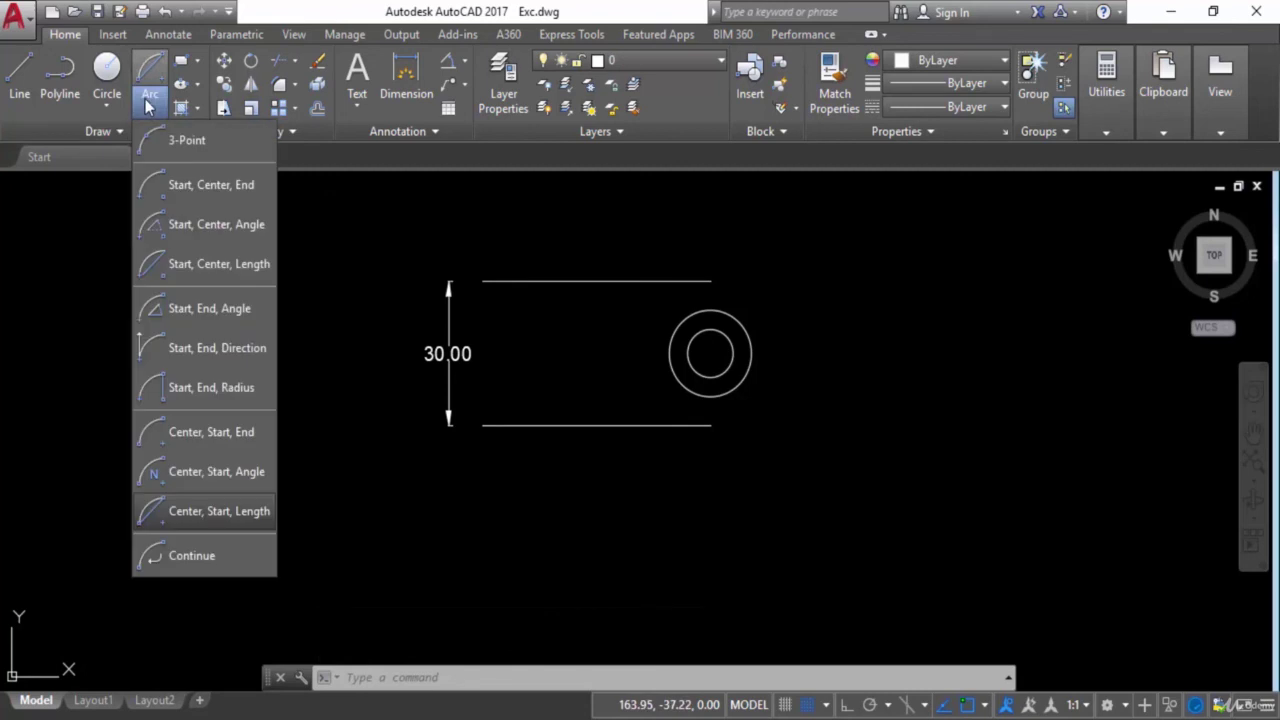
{"action": "left_click", "coordinate": [198, 516]}
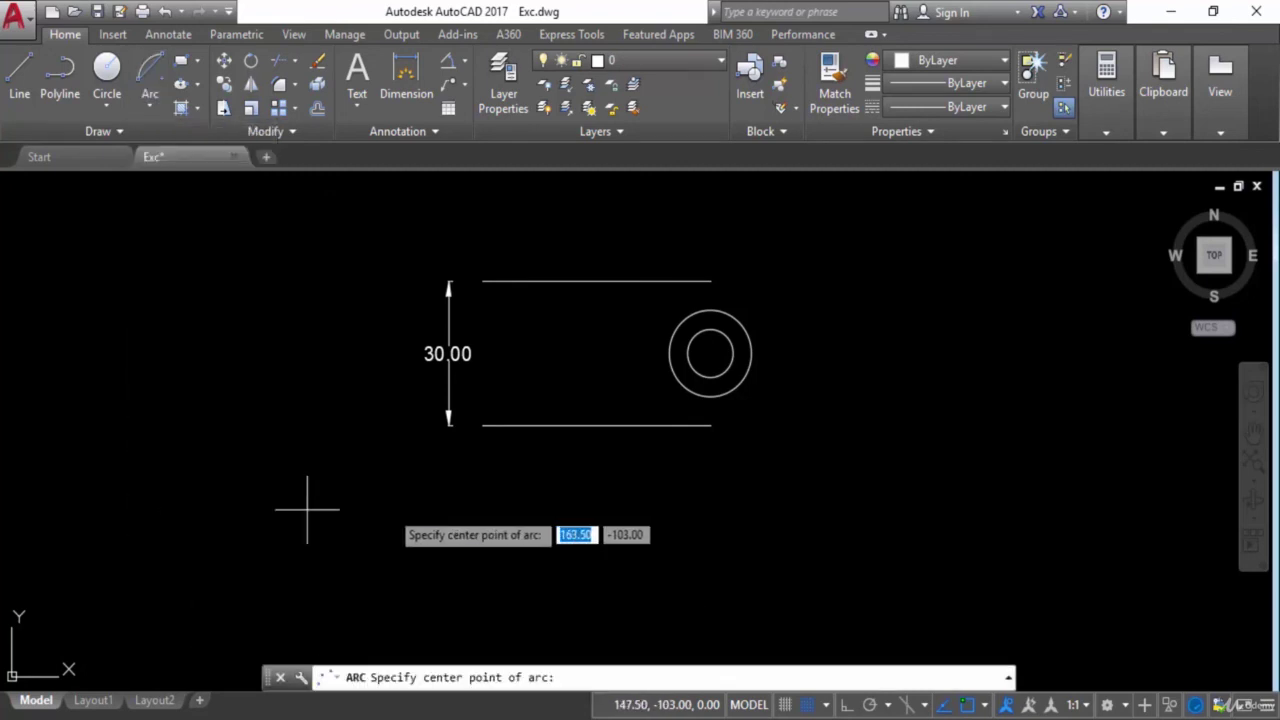
{"action": "left_click", "coordinate": [710, 354]}
{"action": "left_click", "coordinate": [711, 425]}
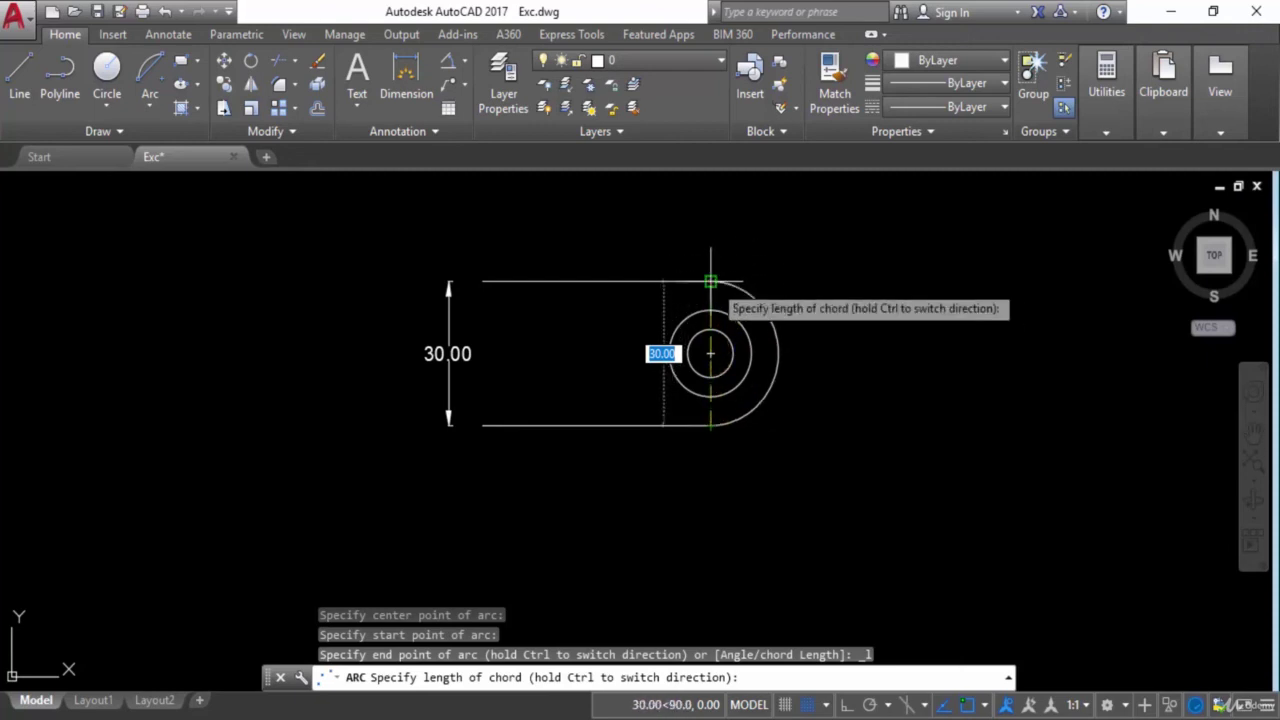
{"action": "type", "text": "30"}
{"action": "key", "text": "Return"}
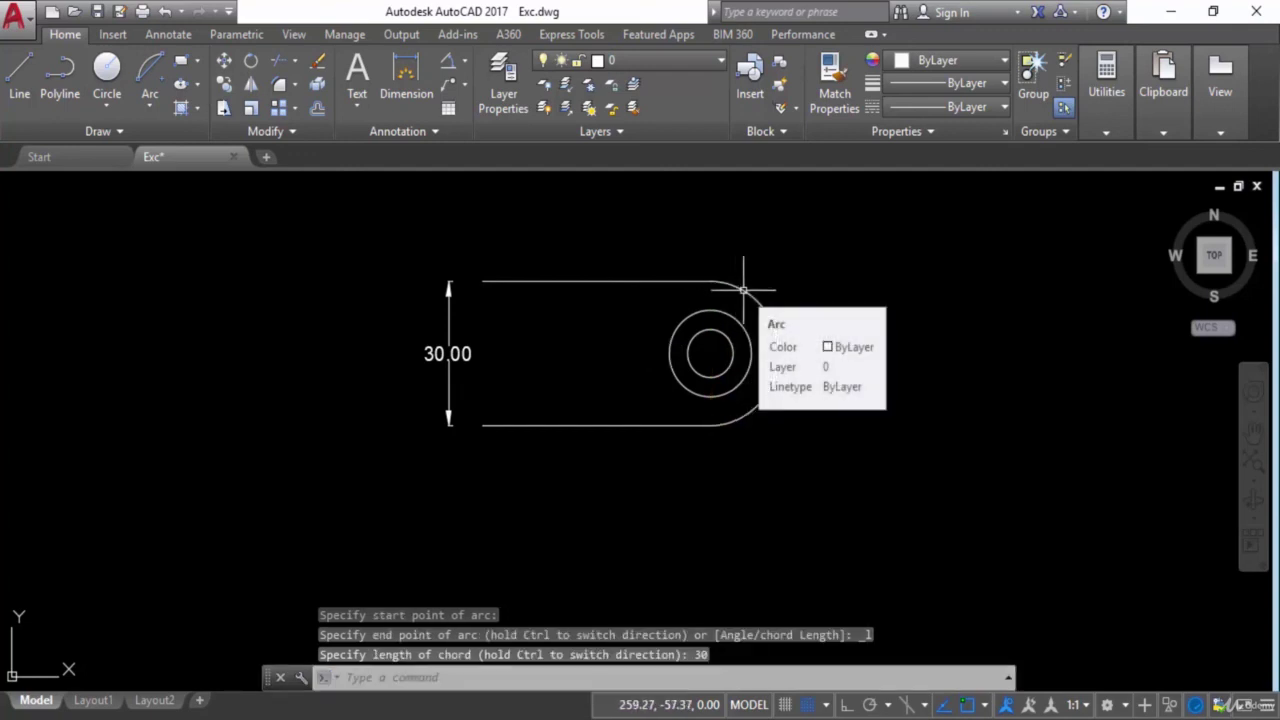
{"action": "key", "text": "ctrl+z"}
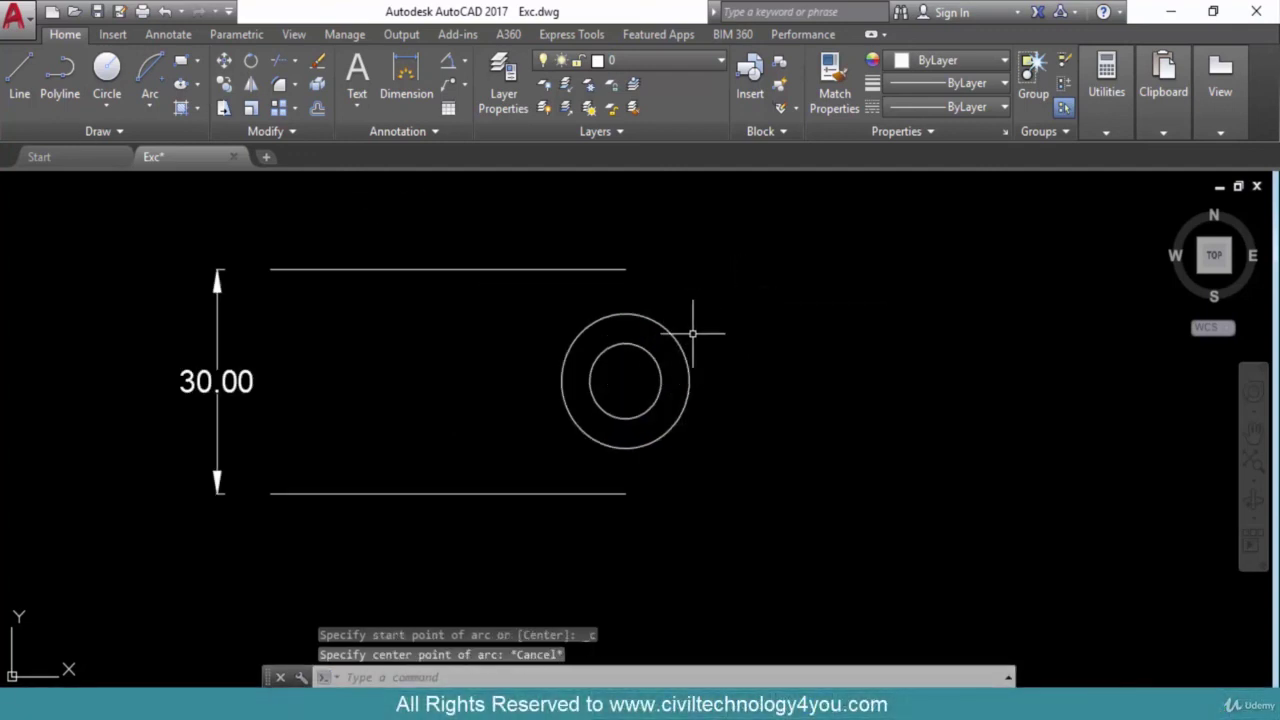
Continue a tangent arc from the top line's right end to a point above the part.
{"action": "left_click", "coordinate": [151, 106]}
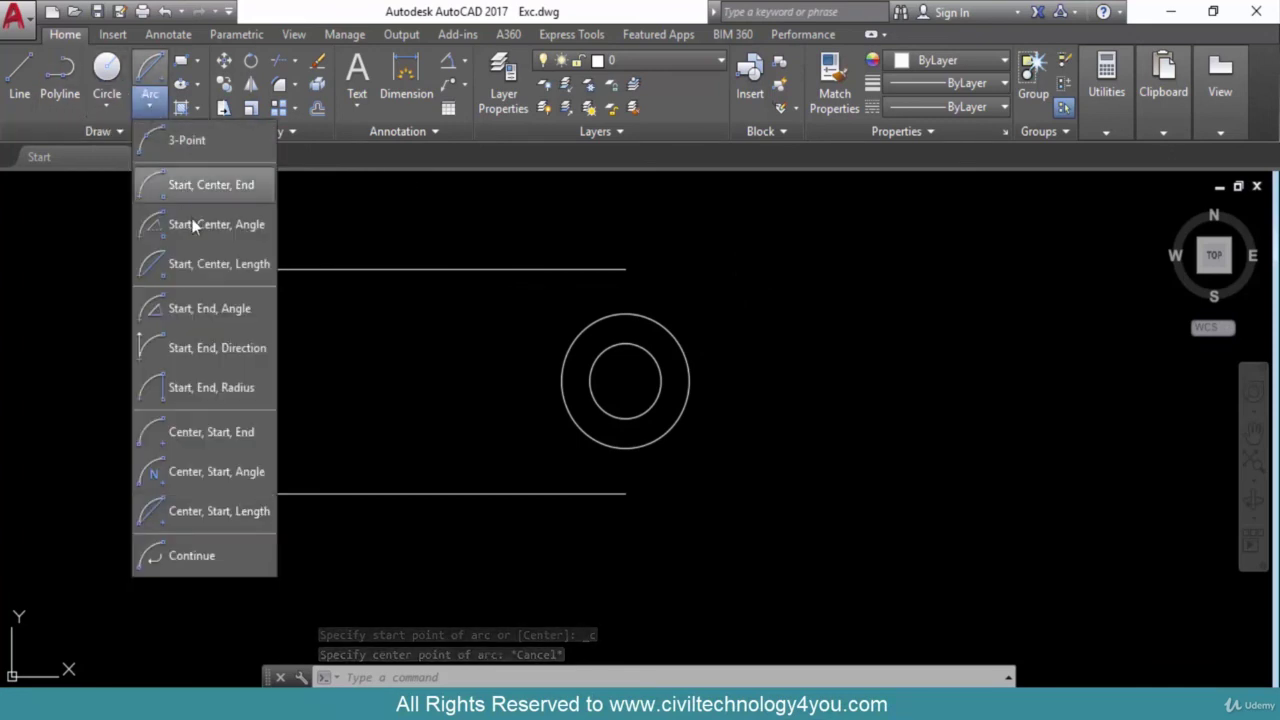
{"action": "left_click", "coordinate": [200, 558]}
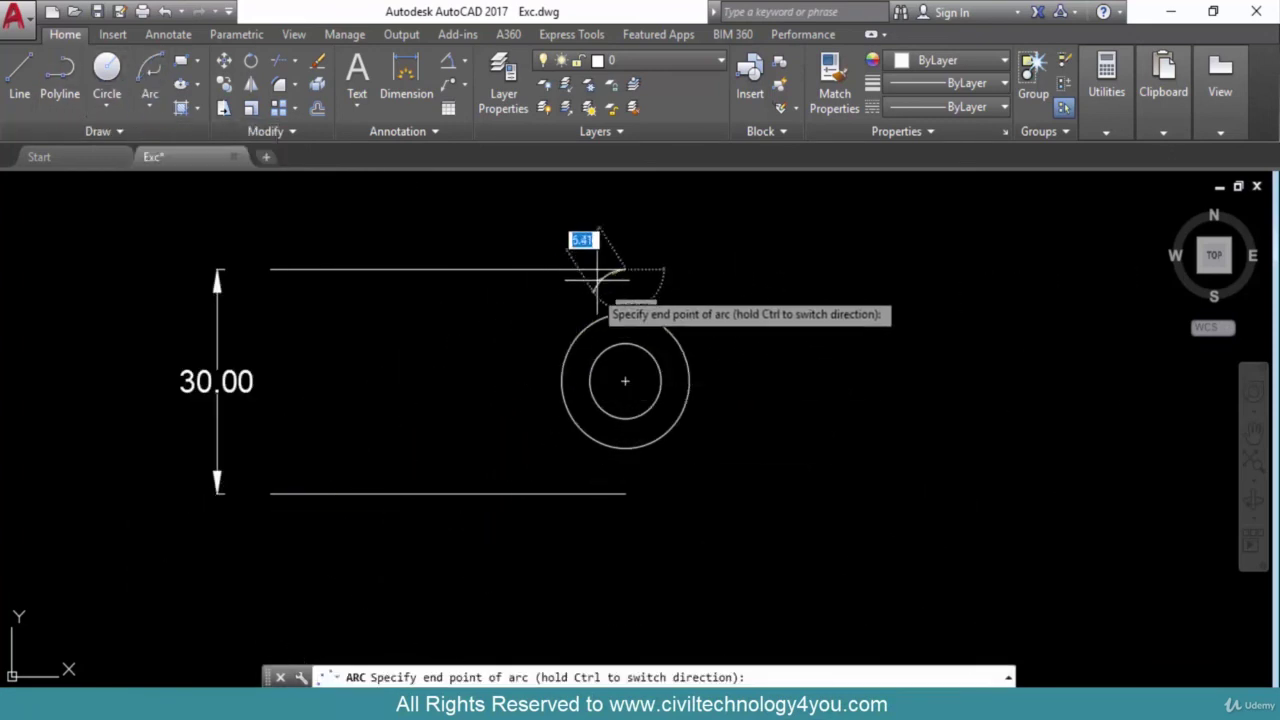
{"action": "scroll", "coordinate": [625, 257], "scroll_direction": "up", "scroll_amount": 3}
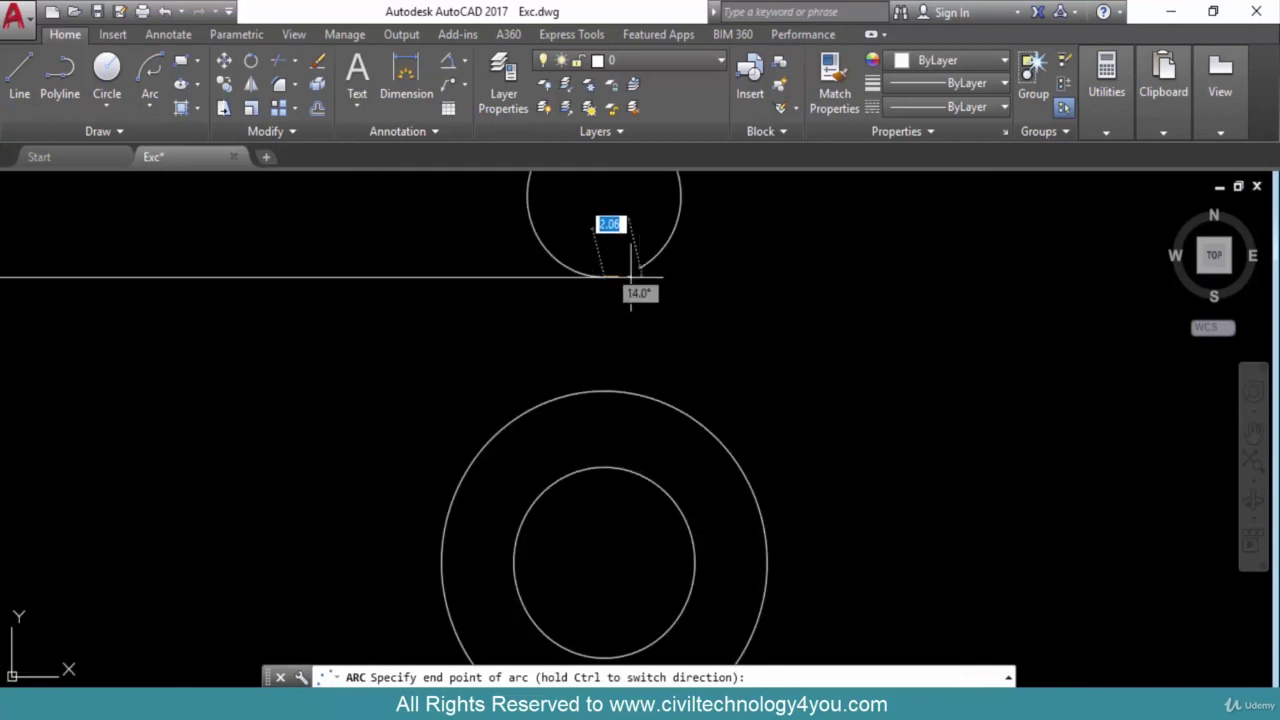
{"action": "scroll", "coordinate": [595, 345], "scroll_direction": "up", "scroll_amount": 1}
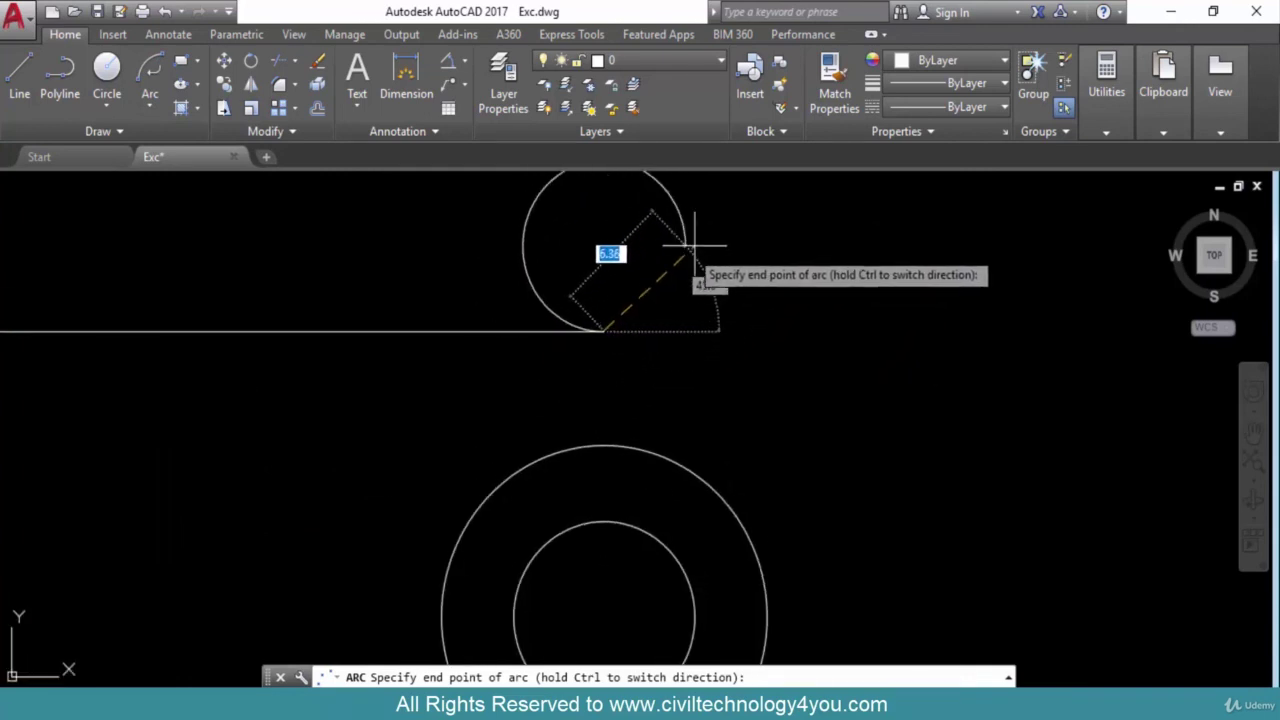
{"action": "scroll", "coordinate": [694, 251], "scroll_direction": "up", "scroll_amount": 4}
{"action": "scroll", "coordinate": [729, 394], "scroll_direction": "down", "scroll_amount": 1}
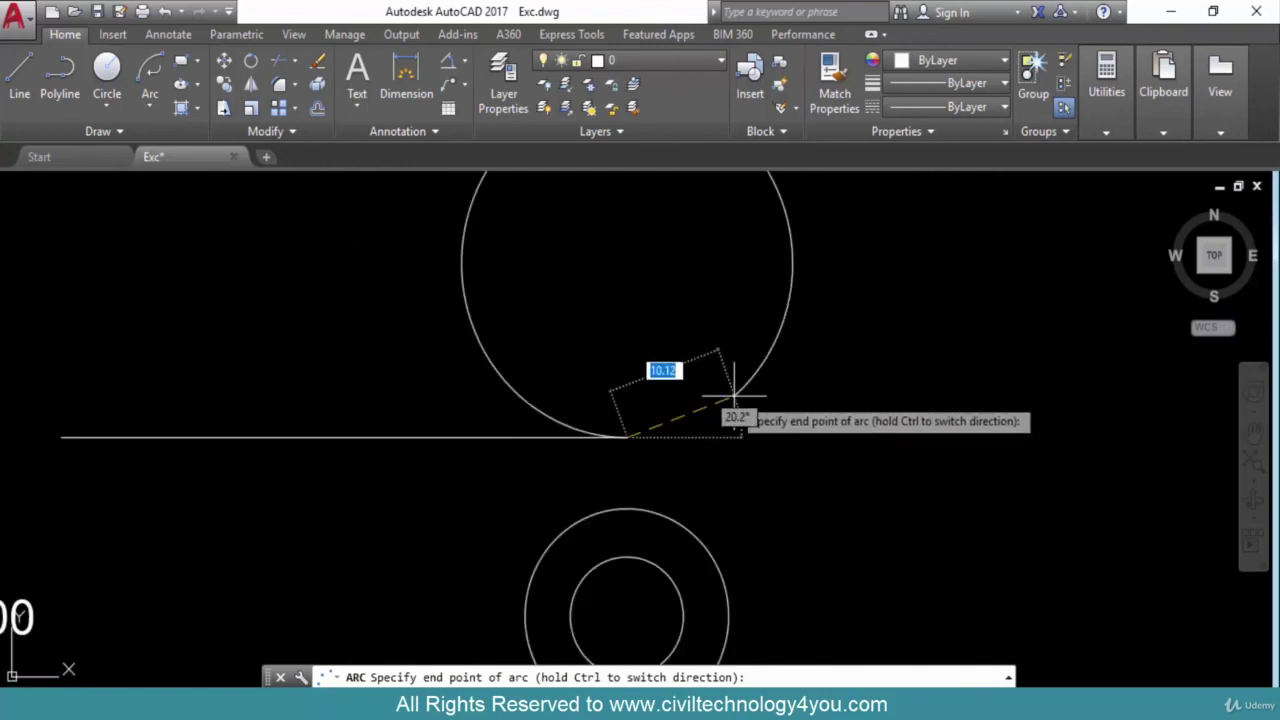
{"action": "scroll", "coordinate": [815, 385], "scroll_direction": "down", "scroll_amount": 9}
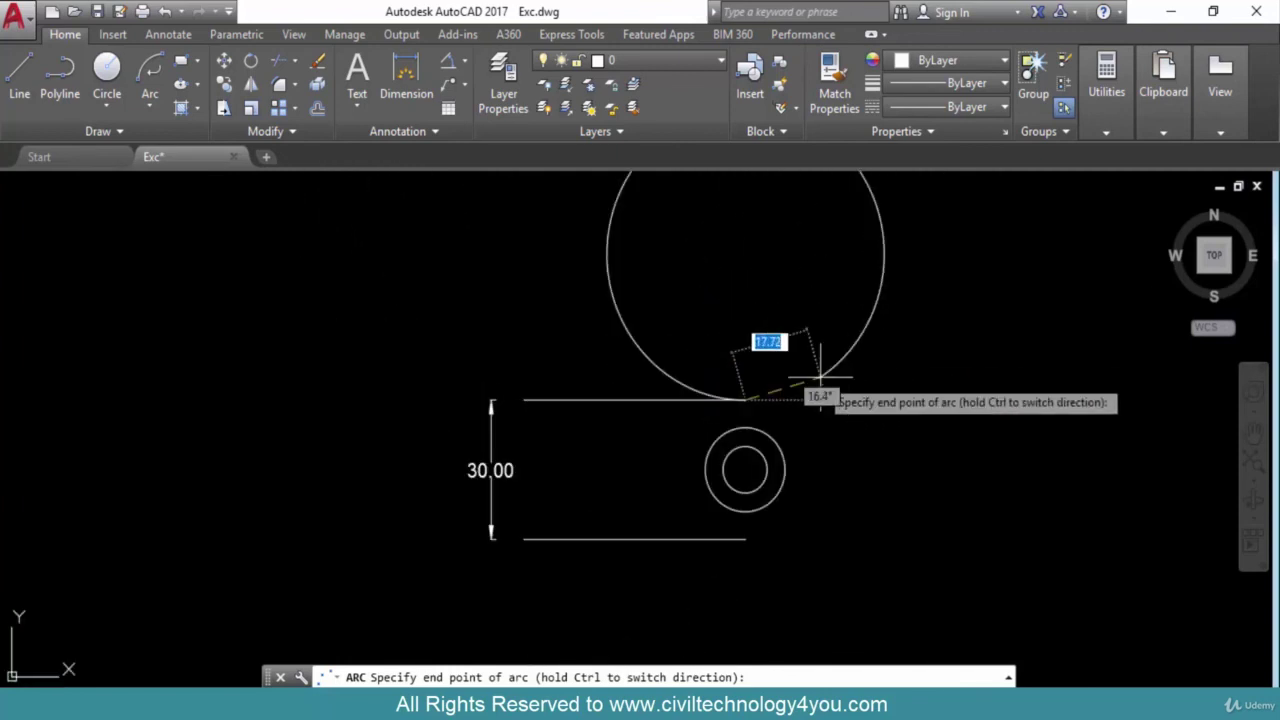
{"action": "left_click", "coordinate": [817, 227]}
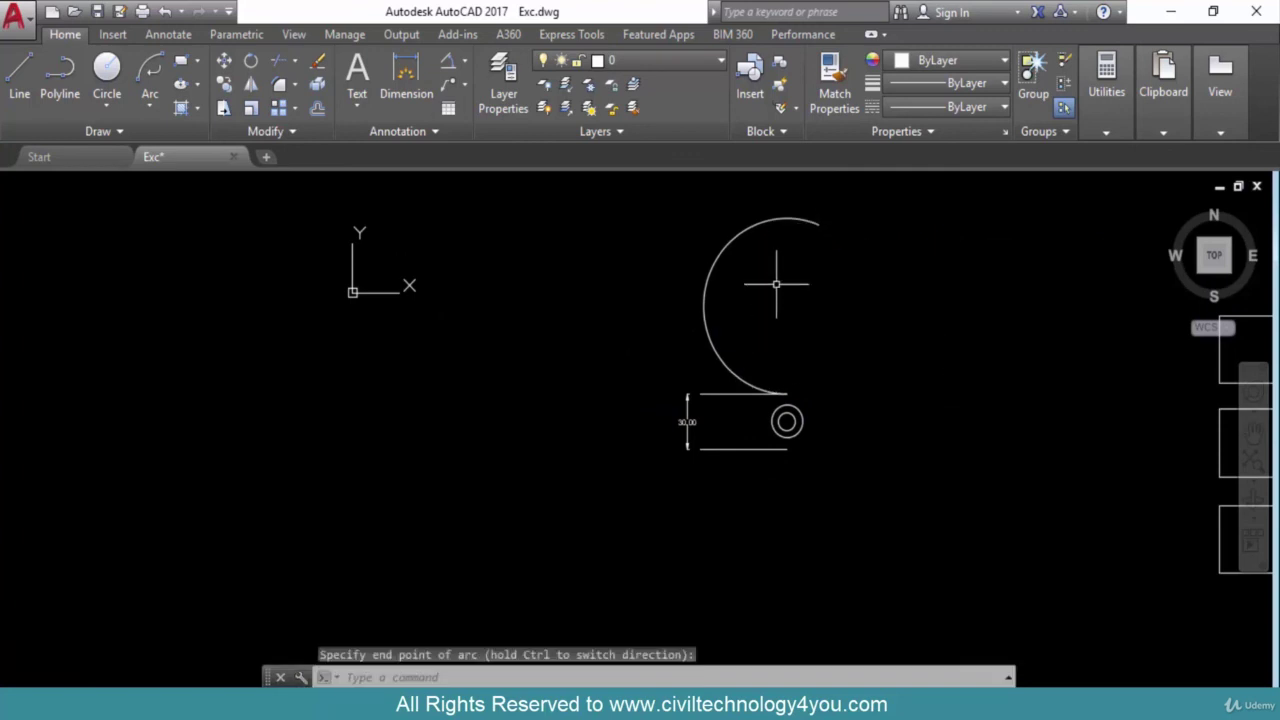